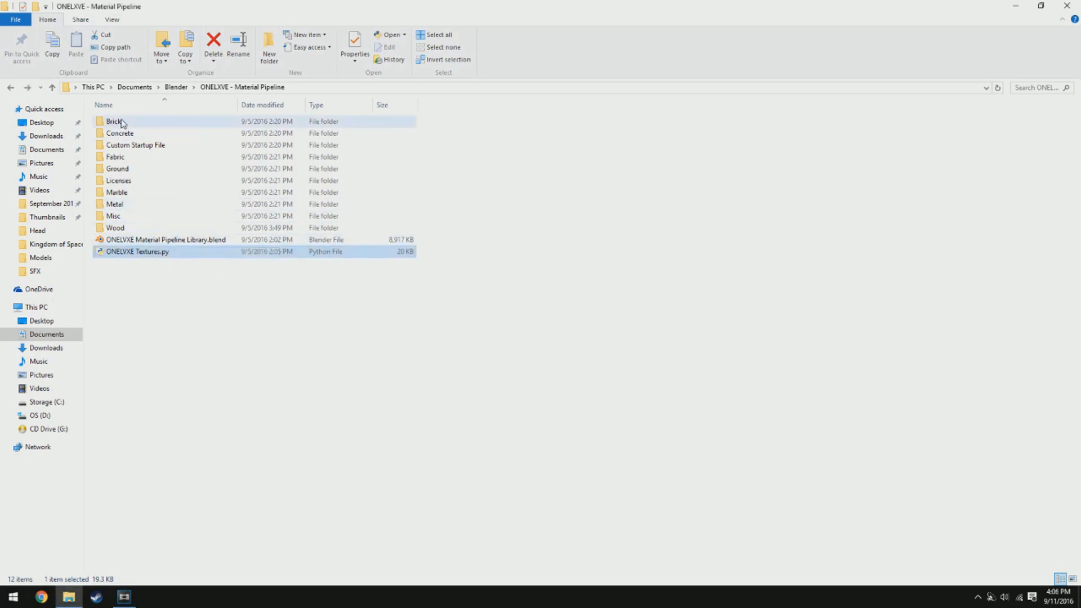
Look through the preview renders in the Brick folder, from ClayBricks.jpg to TinyHatchBricks.jpg, and close the image viewer.
{"action": "double_click", "coordinate": [114, 122]}
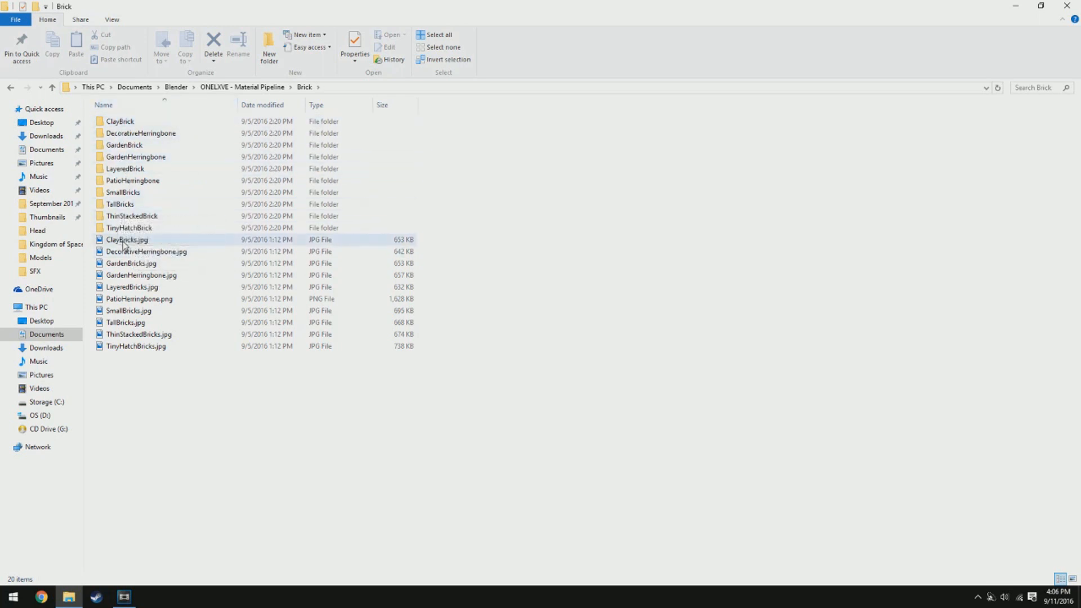
{"action": "left_click", "coordinate": [137, 242]}
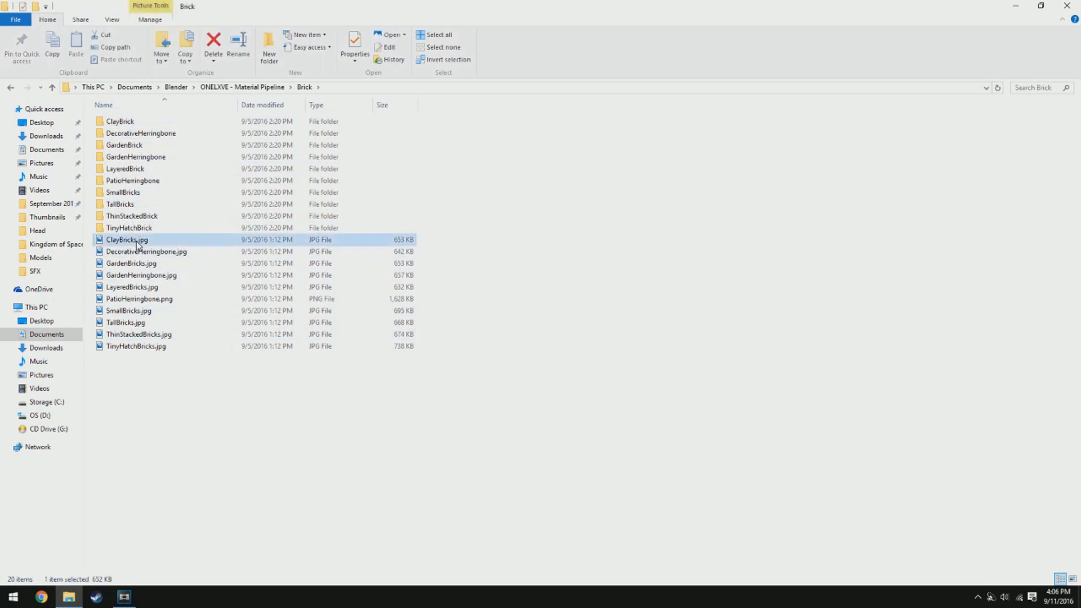
{"action": "double_click", "coordinate": [137, 242]}
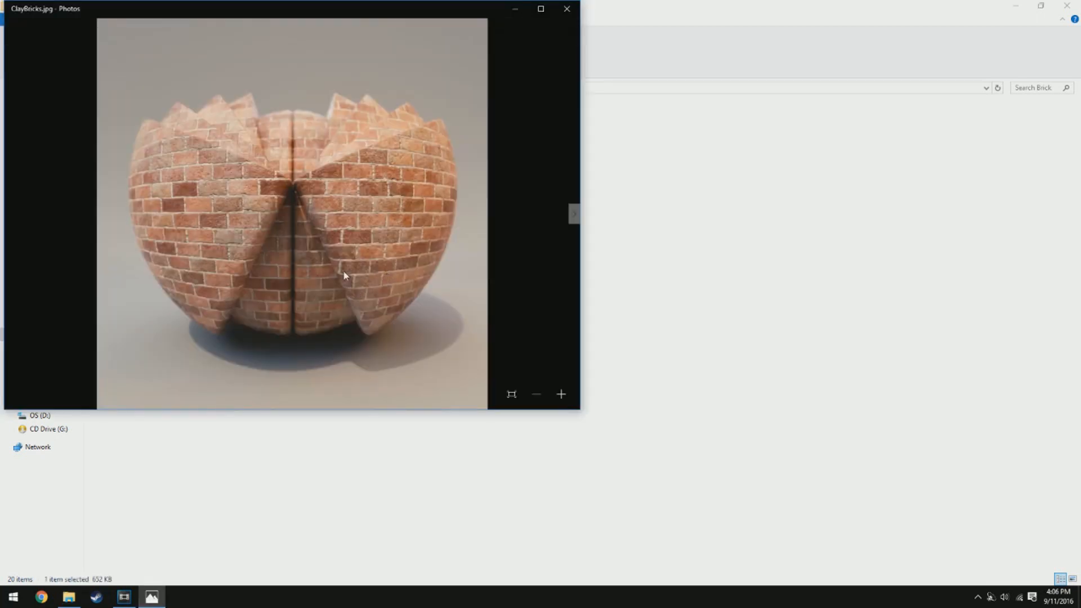
{"action": "key", "text": "Right"}
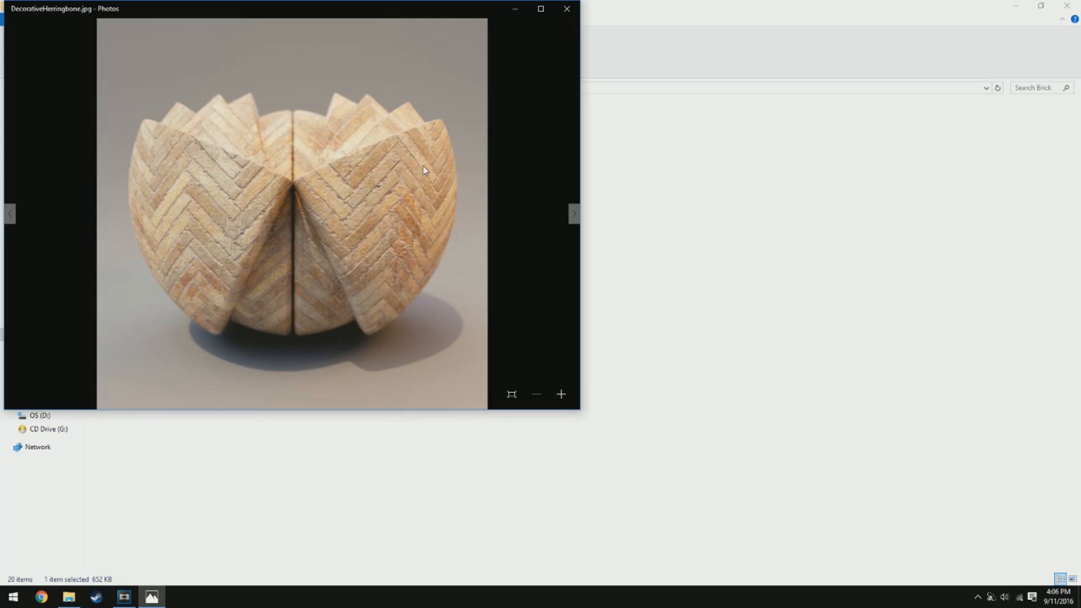
{"action": "key", "text": "Right"}
{"action": "key", "text": "Right"}
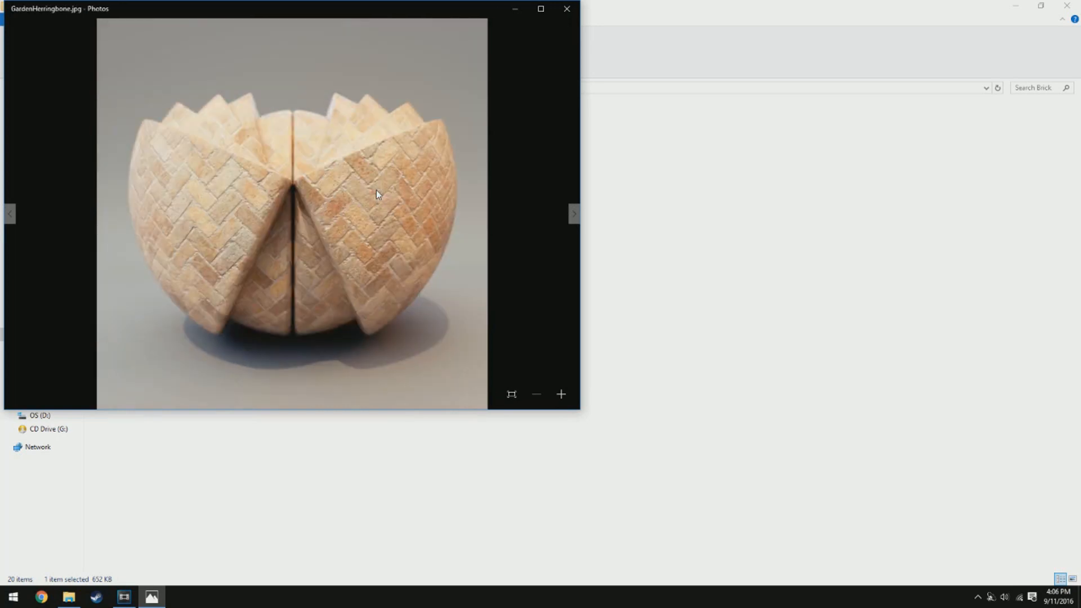
{"action": "key", "text": "Right"}
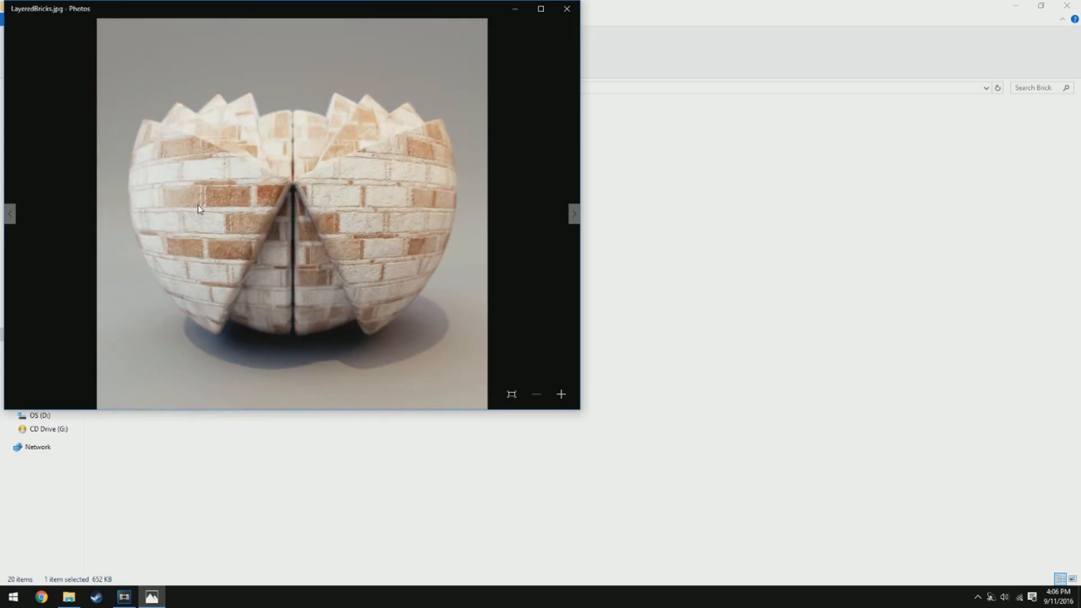
{"action": "key", "text": "Right"}
{"action": "key", "text": "Right"}
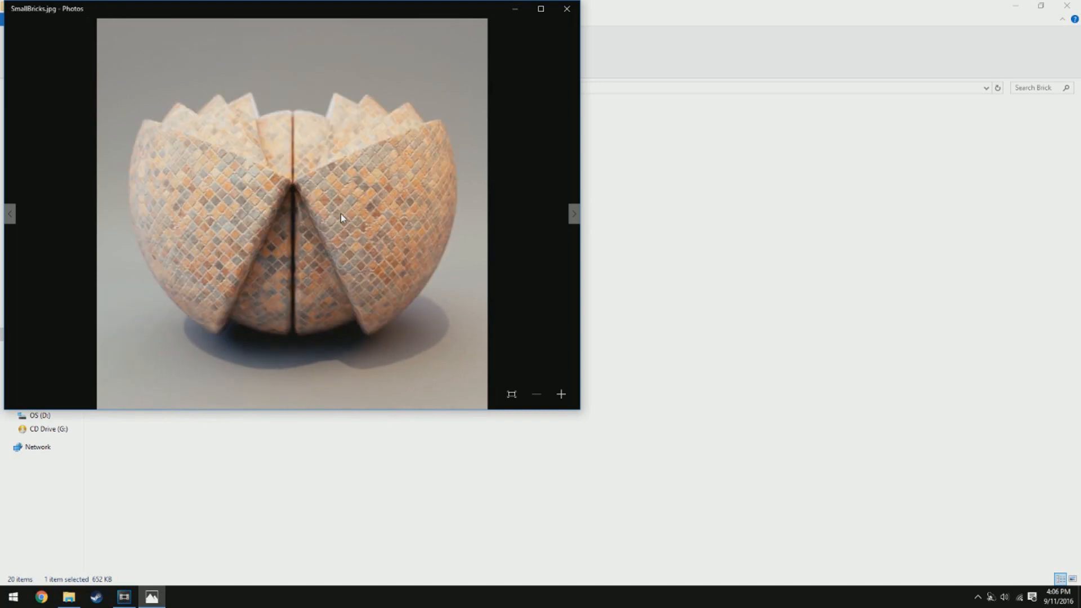
{"action": "key", "text": "Right"}
{"action": "key", "text": "Right"}
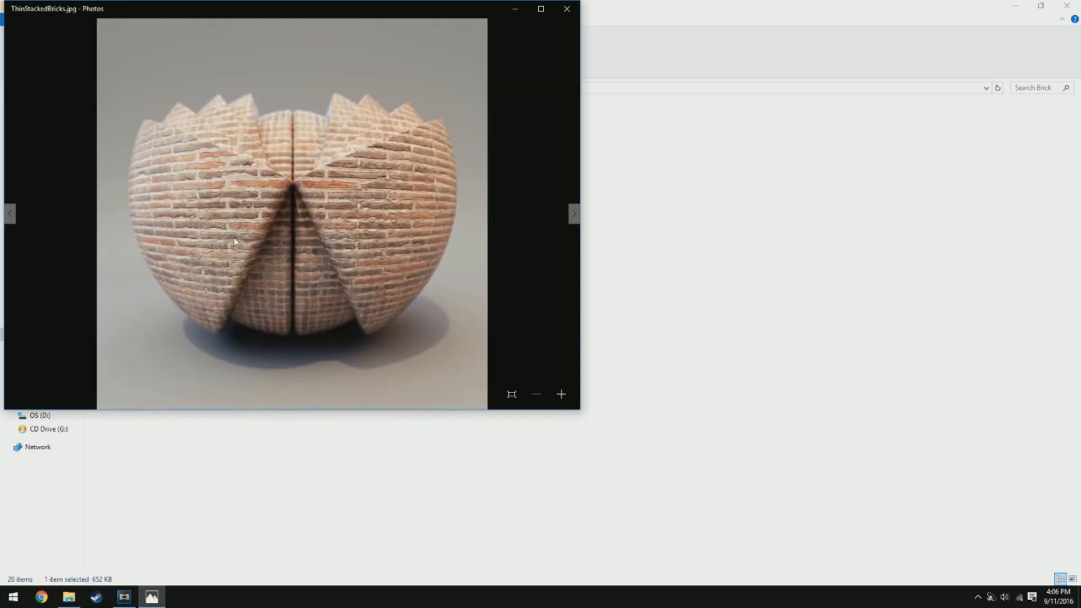
{"action": "key", "text": "Left"}
{"action": "key", "text": "Right"}
{"action": "key", "text": "Right"}
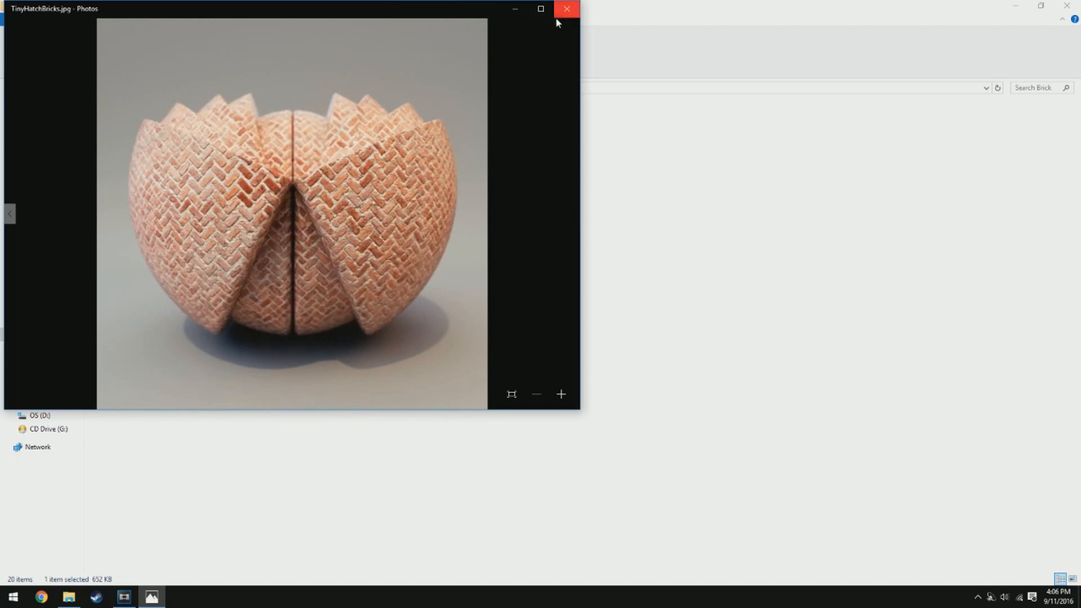
{"action": "left_click", "coordinate": [567, 9]}
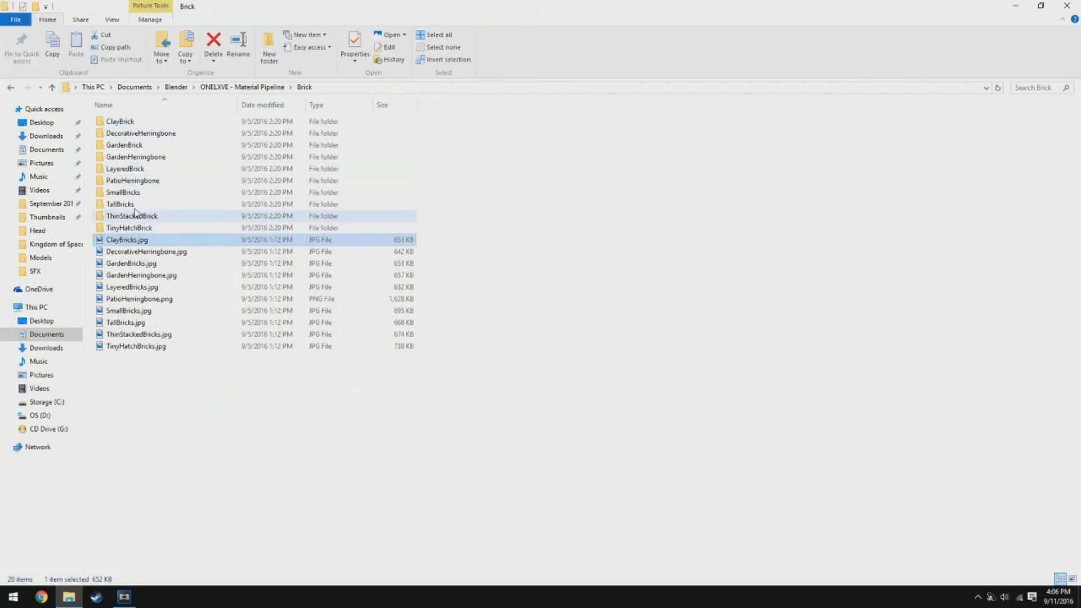
Examine the set of texture maps in the 4k folder of the ClayBrick material.
{"action": "double_click", "coordinate": [139, 125]}
{"action": "double_click", "coordinate": [135, 145]}
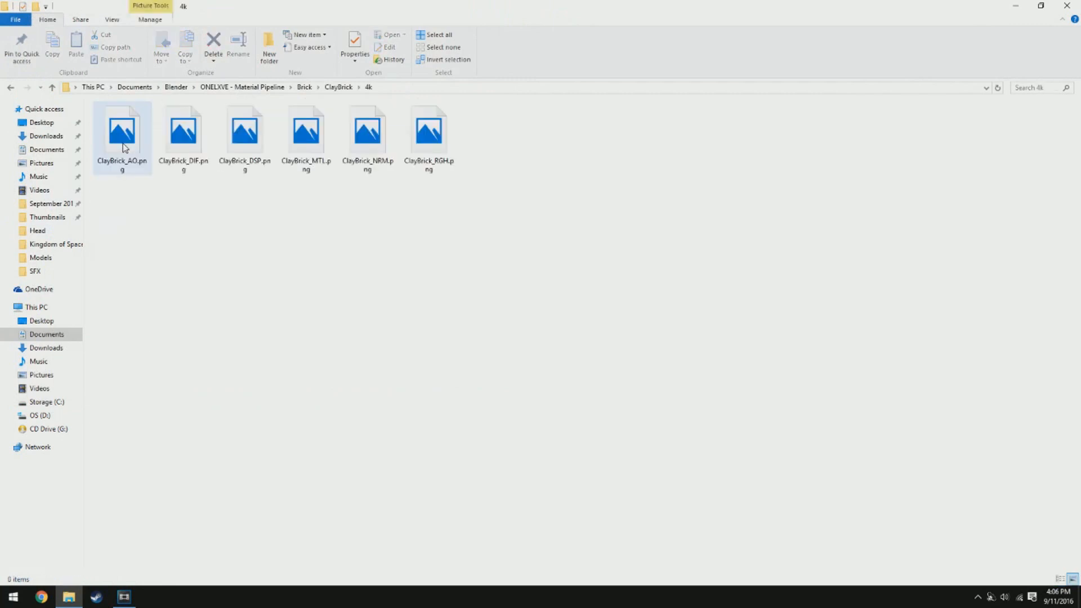
{"action": "left_click_drag", "start_coordinate": [544, 159], "coordinate": [107, 163]}
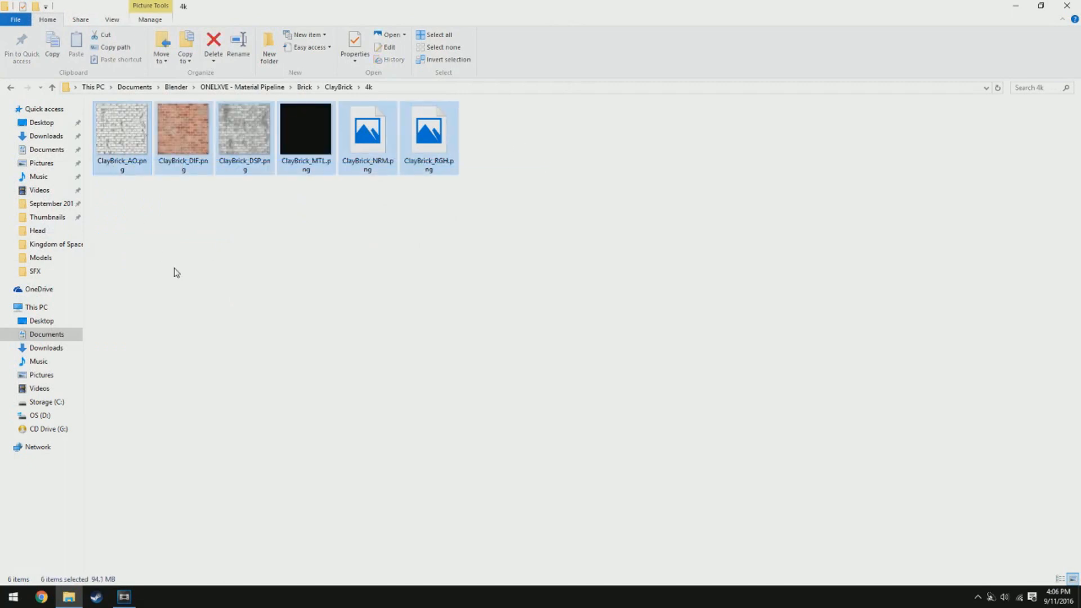
{"action": "left_click", "coordinate": [174, 268]}
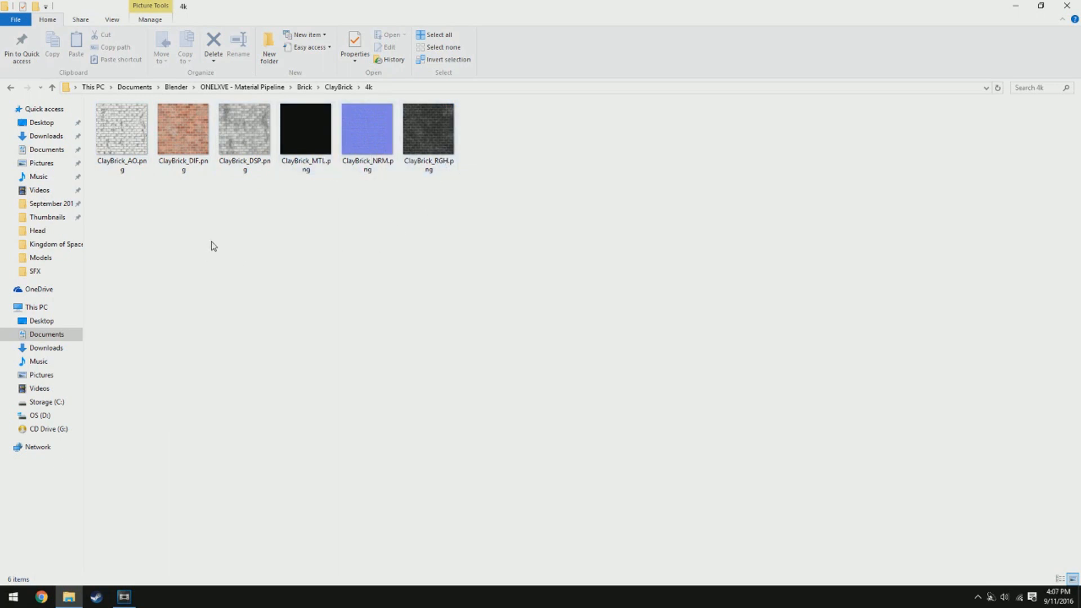
{"action": "left_click_drag", "start_coordinate": [569, 162], "coordinate": [173, 163]}
{"action": "left_click", "coordinate": [237, 287]}
Check the file size and image dimensions of the 4k ClayBrick_DIF.png in its properties.
{"action": "right_click", "coordinate": [178, 163]}
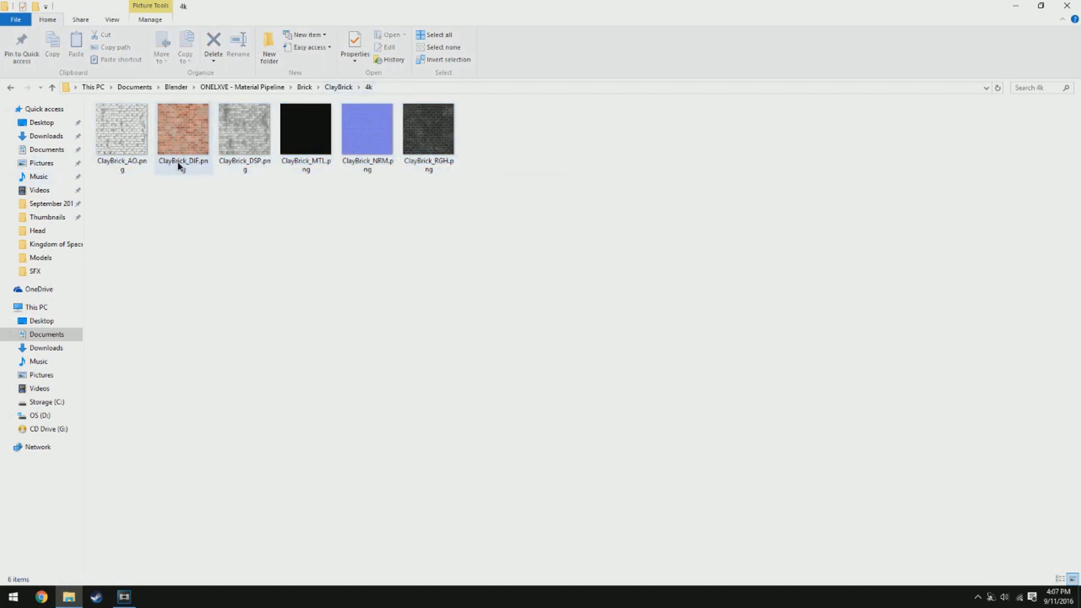
{"action": "left_click", "coordinate": [226, 468]}
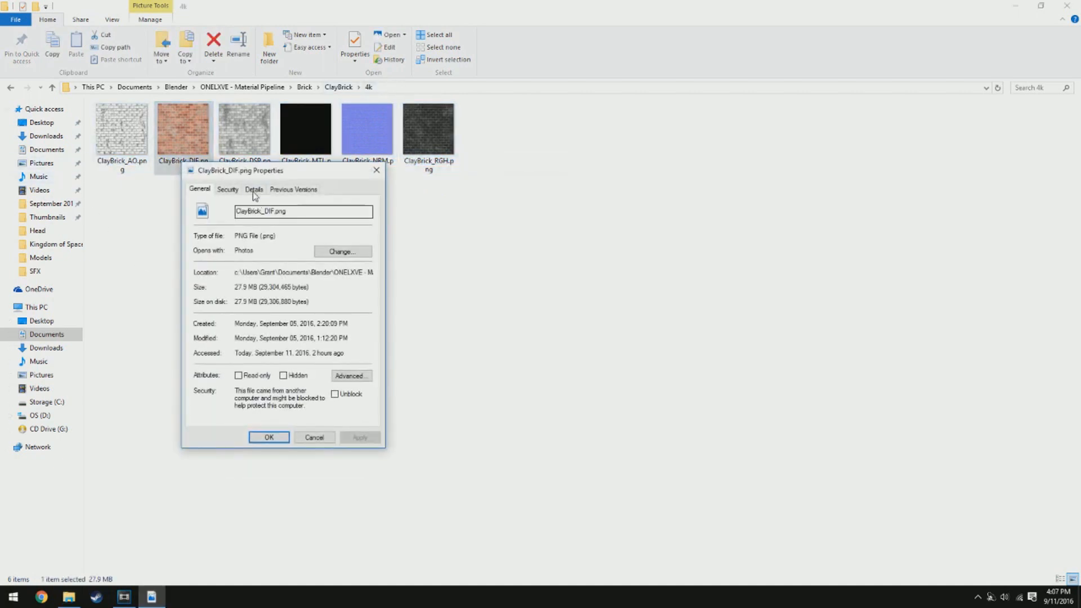
{"action": "left_click_drag", "start_coordinate": [235, 287], "coordinate": [257, 287]}
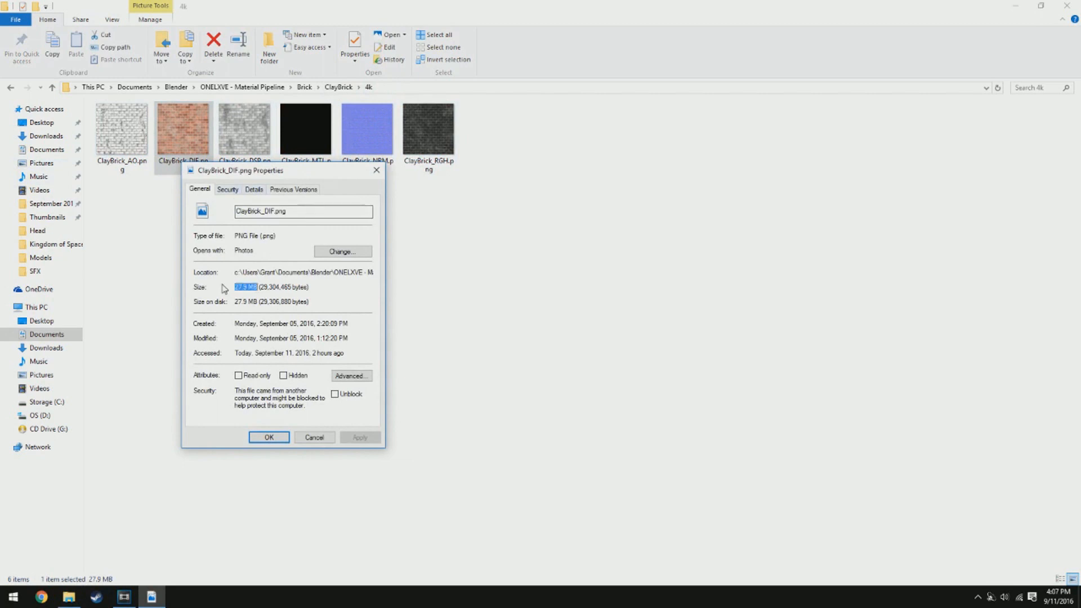
{"action": "left_click", "coordinate": [254, 189]}
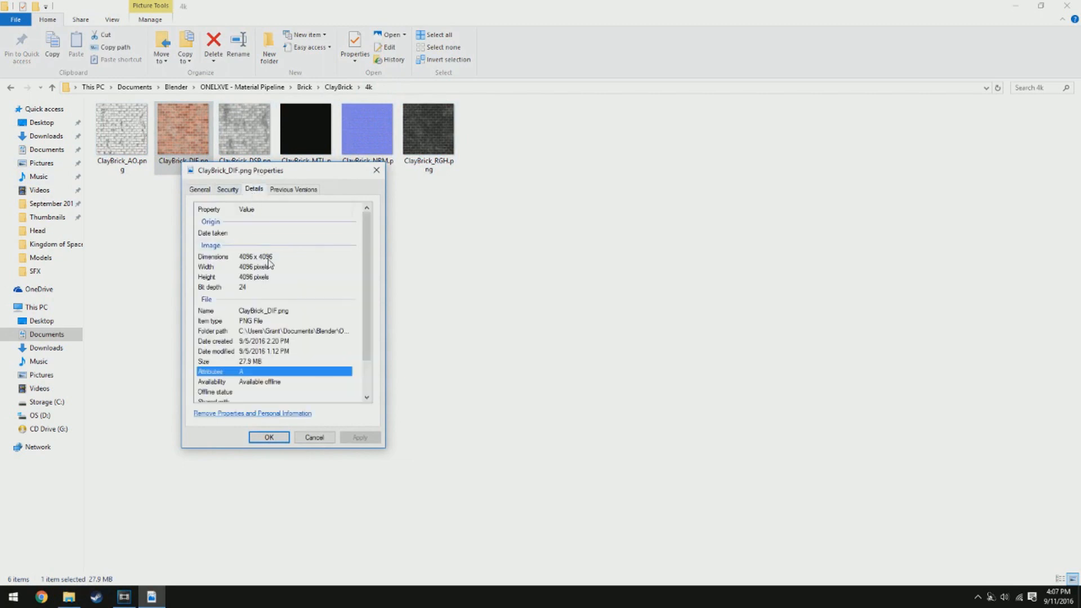
{"action": "left_click", "coordinate": [377, 170]}
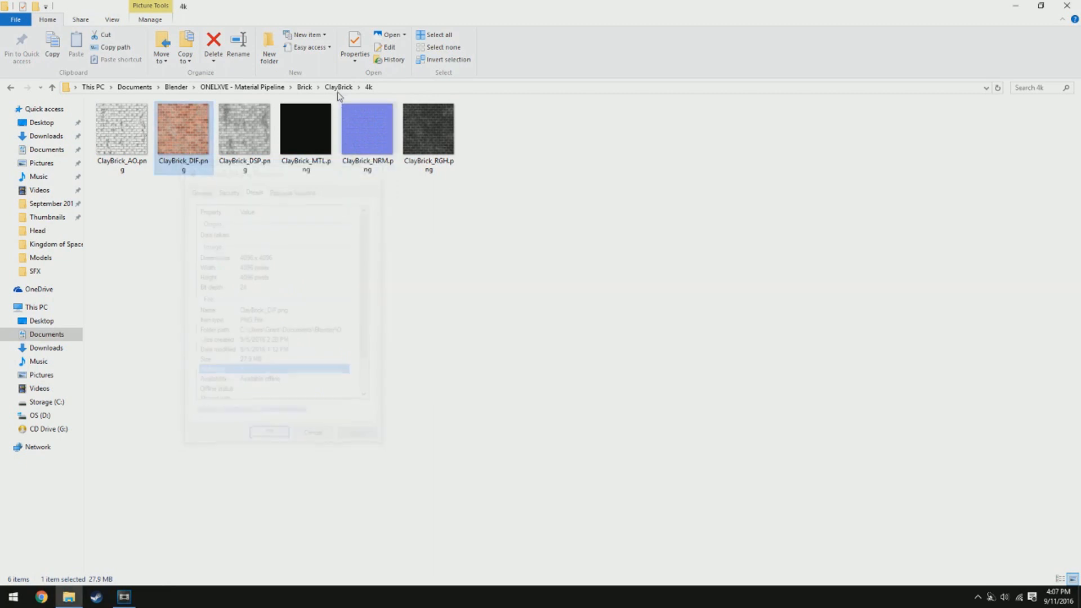
Check the image dimensions of ClayBrick_AO.png in ClayBrick's 1k folder.
{"action": "left_click", "coordinate": [339, 87]}
{"action": "double_click", "coordinate": [138, 120]}
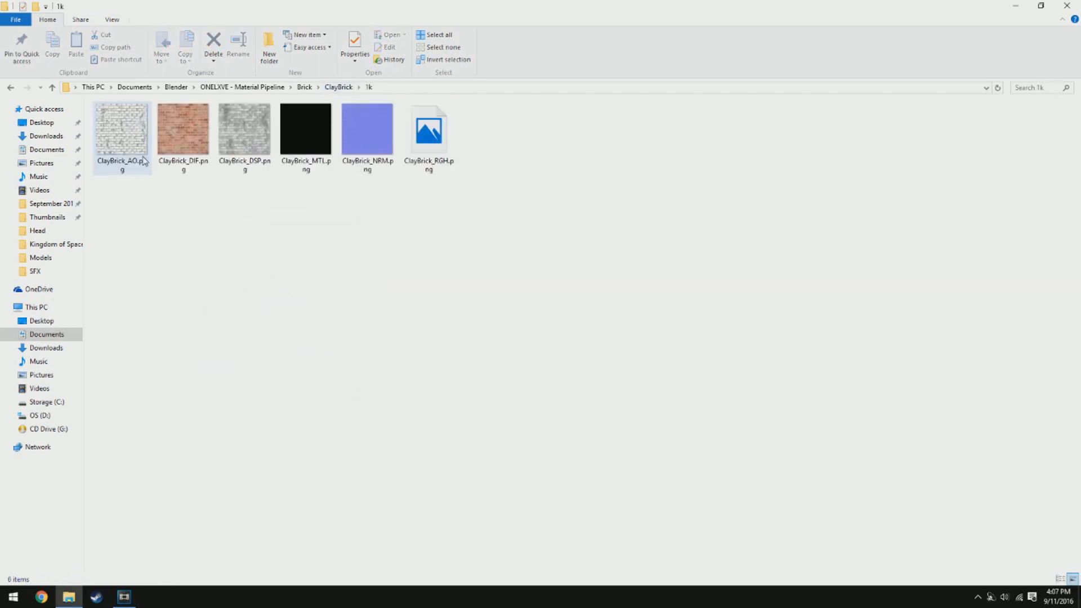
{"action": "right_click", "coordinate": [122, 147]}
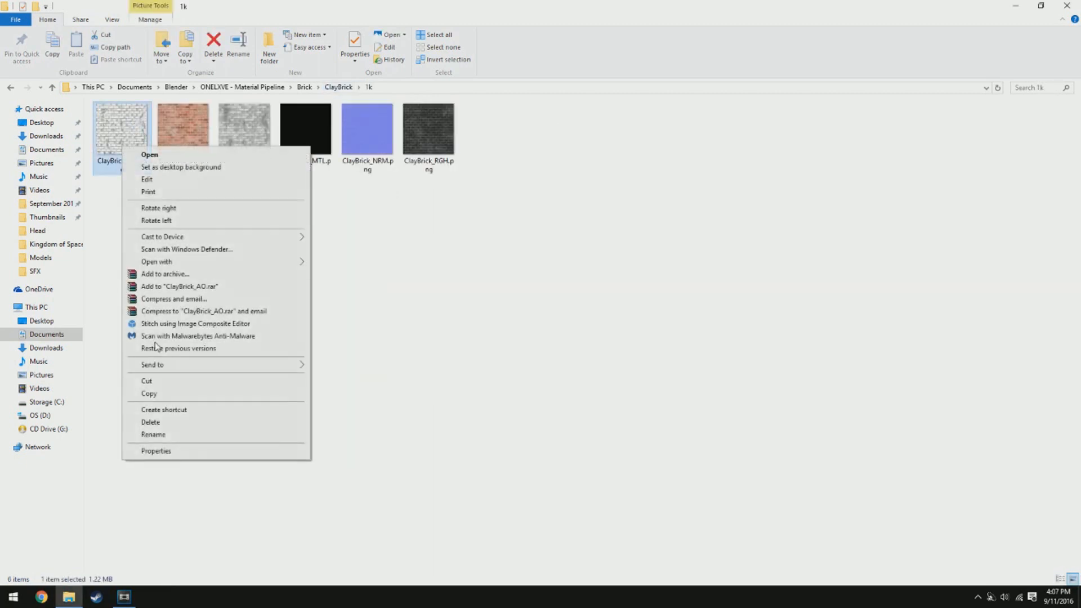
{"action": "left_click", "coordinate": [166, 452]}
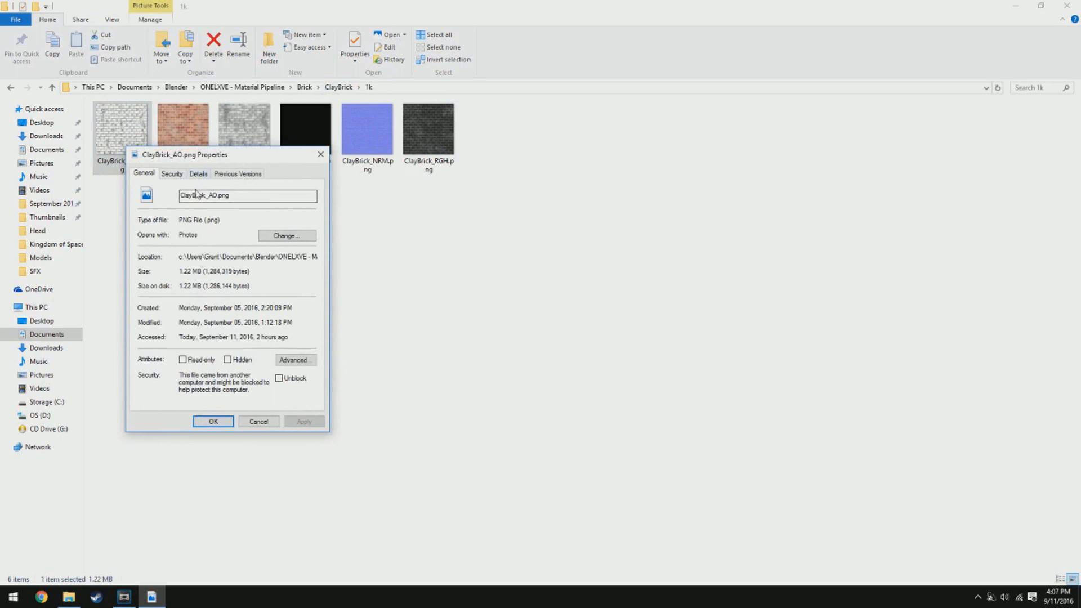
{"action": "left_click", "coordinate": [199, 173]}
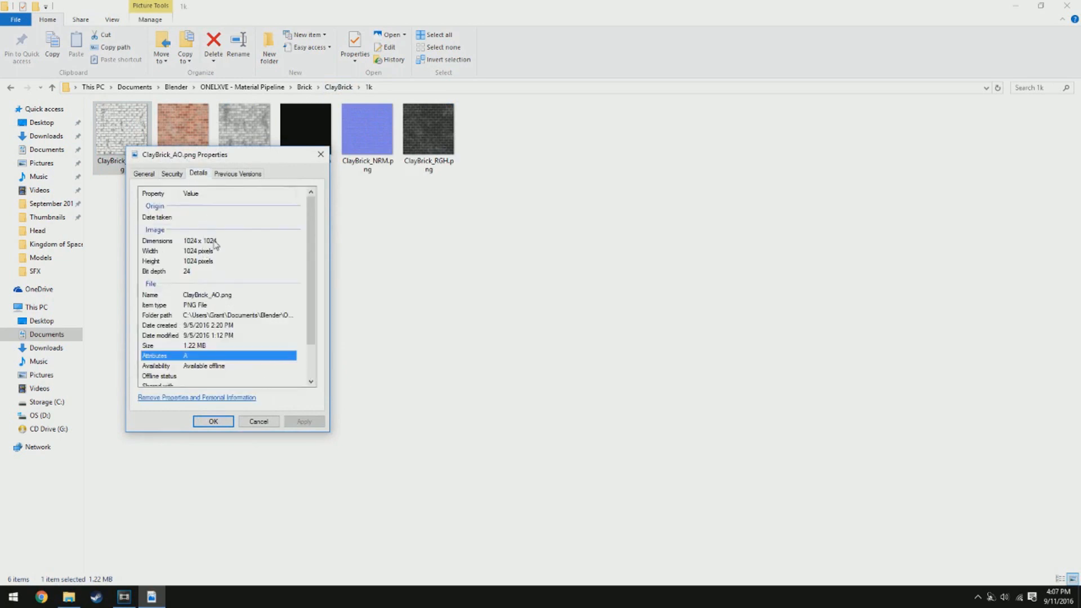
{"action": "left_click", "coordinate": [320, 153]}
Return to the Brick folder and view its preview renders again, starting with ClayBricks.jpg.
{"action": "left_click", "coordinate": [11, 88]}
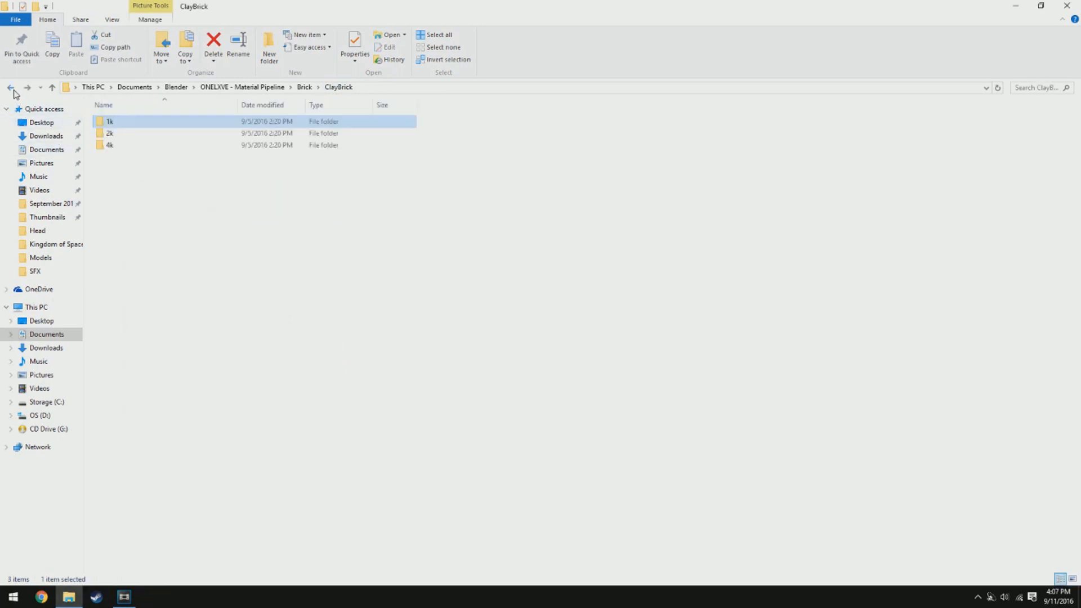
{"action": "left_click", "coordinate": [11, 88]}
{"action": "left_click", "coordinate": [11, 88]}
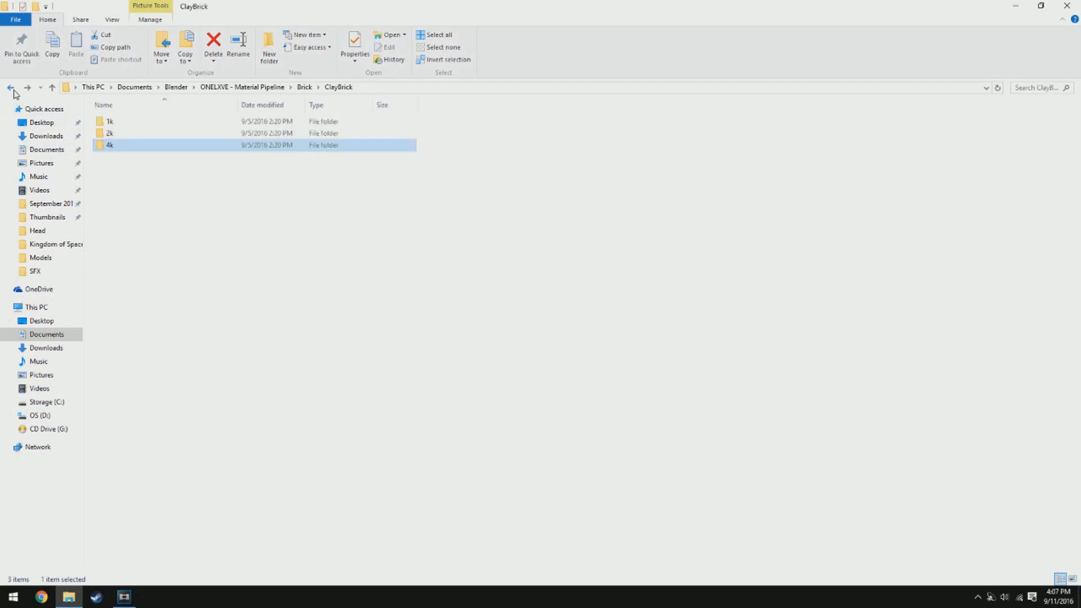
{"action": "left_click", "coordinate": [307, 87]}
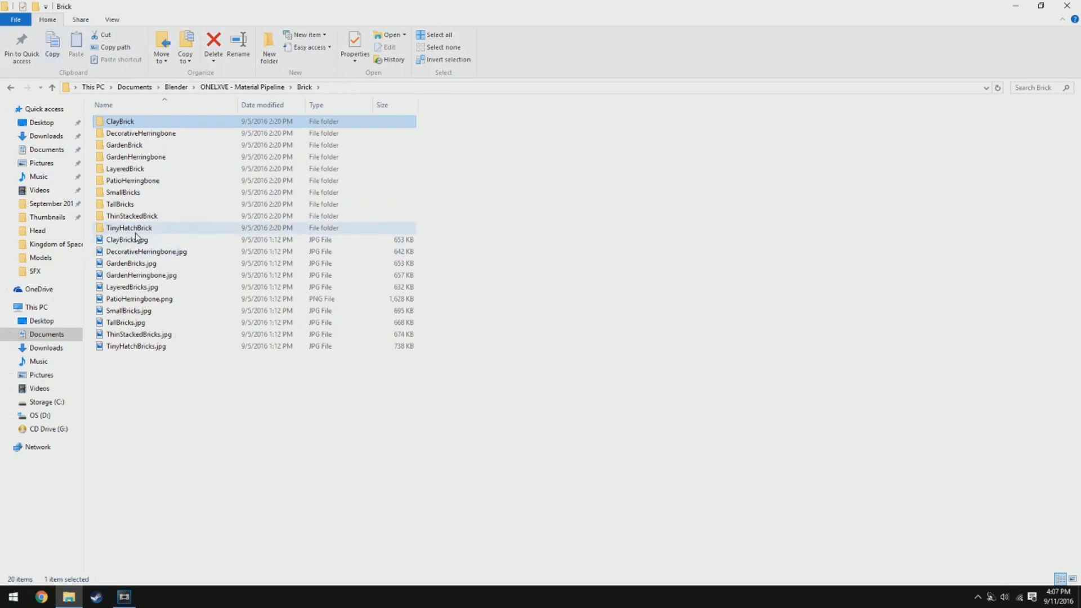
{"action": "double_click", "coordinate": [163, 246]}
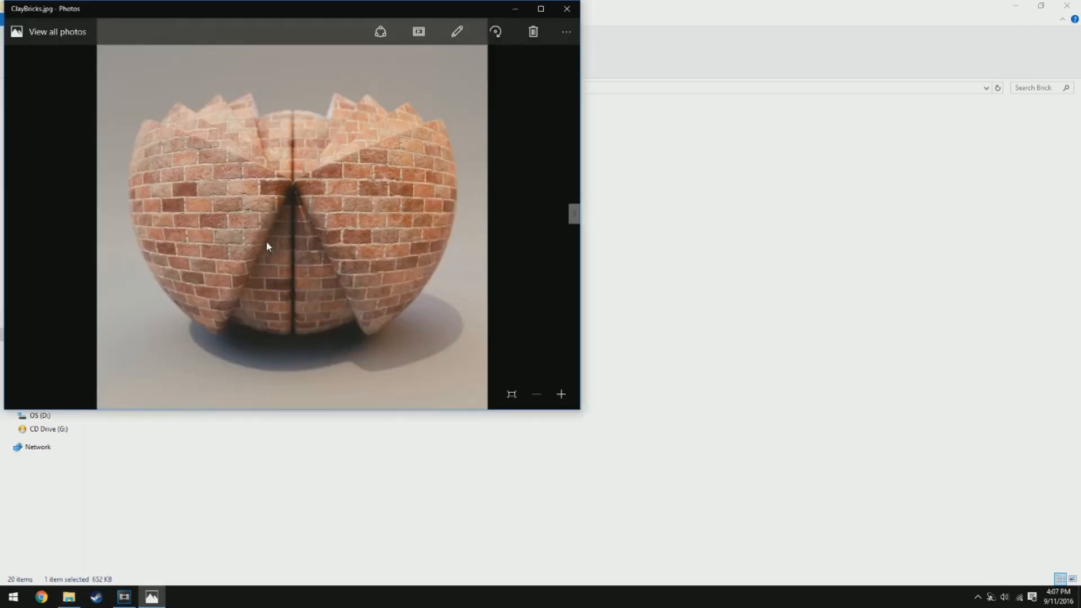
{"action": "key", "text": "Right"}
{"action": "key", "text": "Right"}
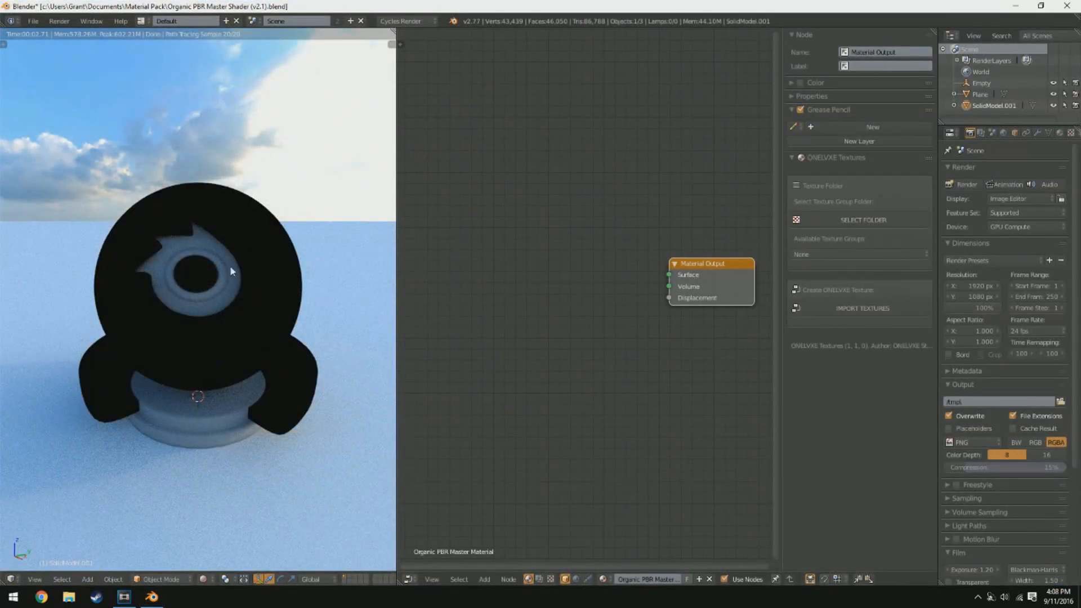
{"action": "middle_click_drag", "start_coordinate": [274, 382], "coordinate": [195, 389]}
{"action": "scroll", "coordinate": [201, 331], "scroll_direction": "down", "scroll_amount": 1}
{"action": "middle_click_drag", "start_coordinate": [202, 332], "coordinate": [262, 314]}
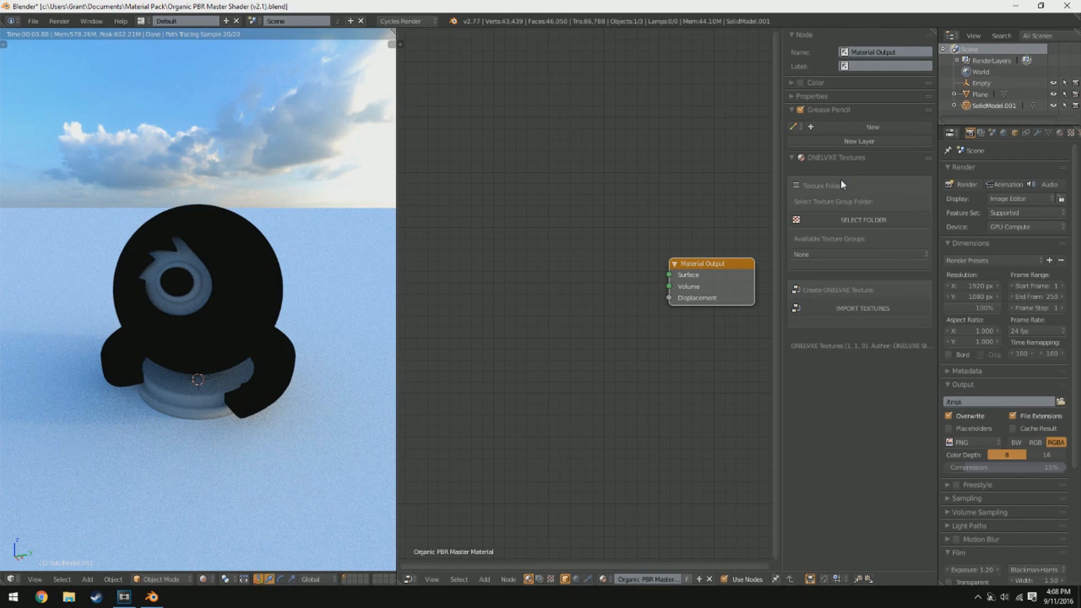
Start appending from ONELVXE Material Pipeline Library.blend in the ONELXVE - Material Pipeline folder and open its Material category.
{"action": "left_click", "coordinate": [34, 21]}
{"action": "left_click", "coordinate": [79, 197]}
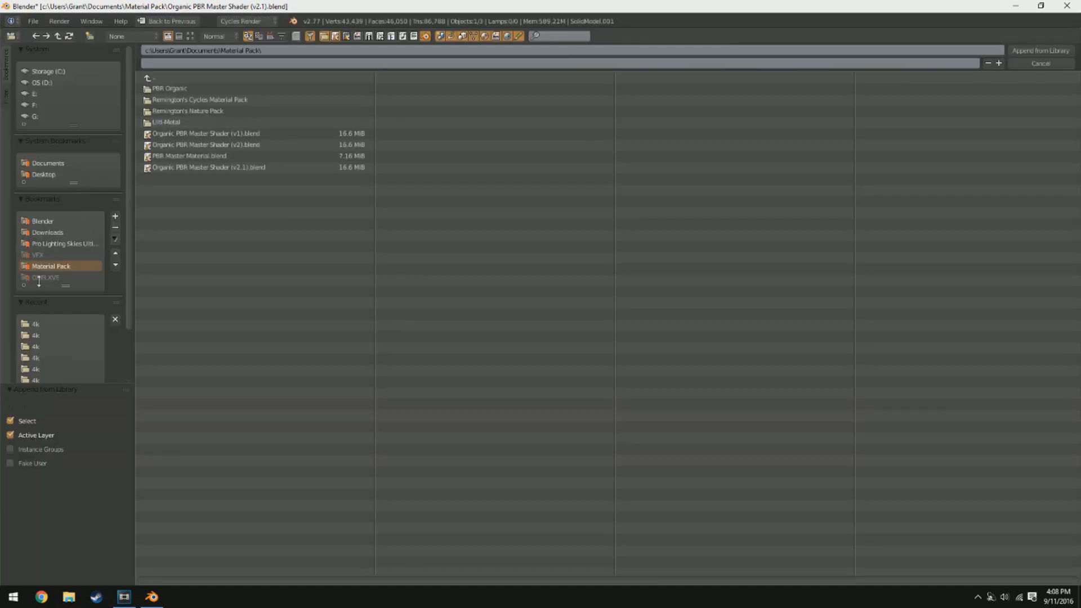
{"action": "left_click", "coordinate": [56, 221]}
{"action": "left_click", "coordinate": [190, 110]}
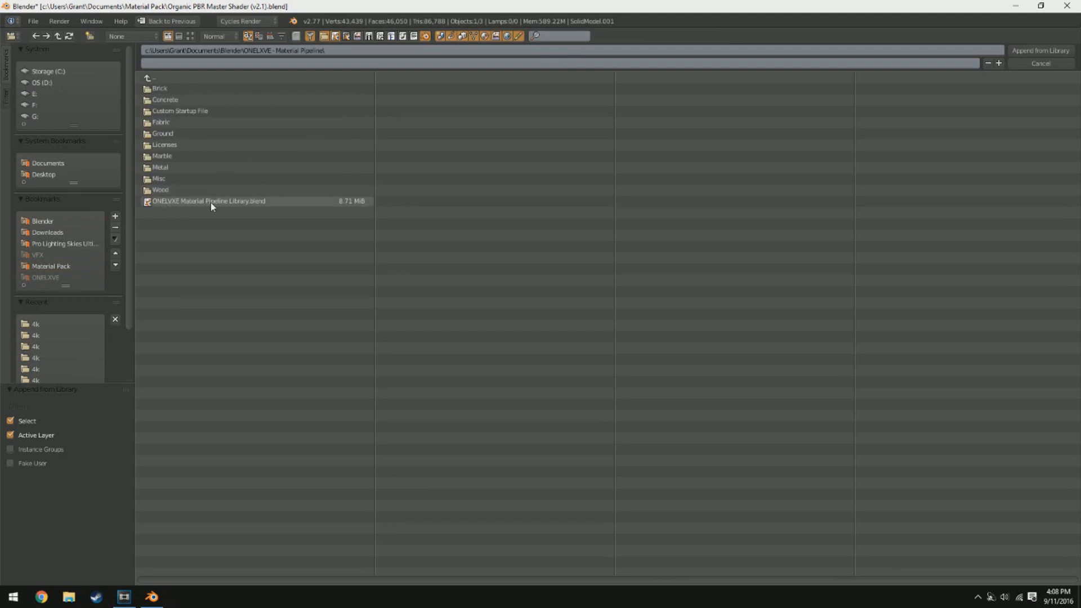
{"action": "left_click", "coordinate": [250, 202]}
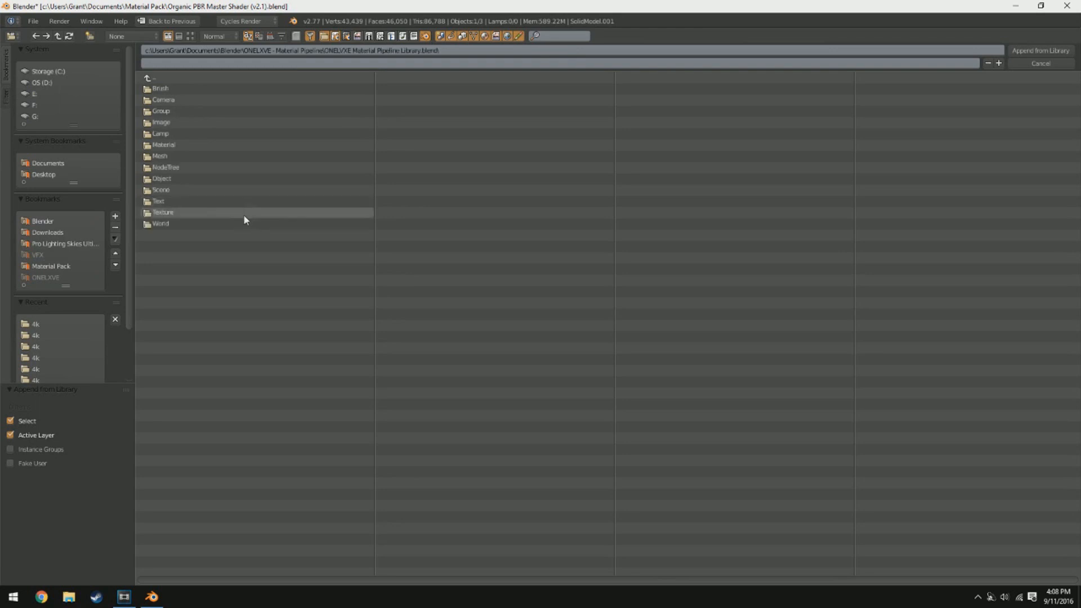
{"action": "left_click", "coordinate": [171, 151]}
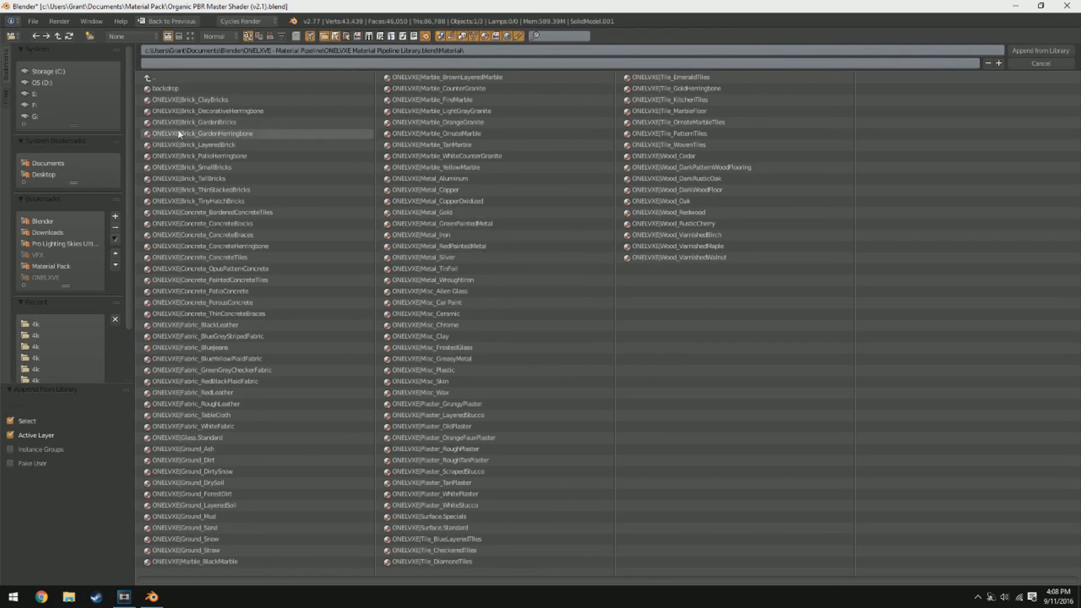
Append the ONELVXE|Wood_RusticCherry material from the library's material list.
{"action": "left_click", "coordinate": [181, 100]}
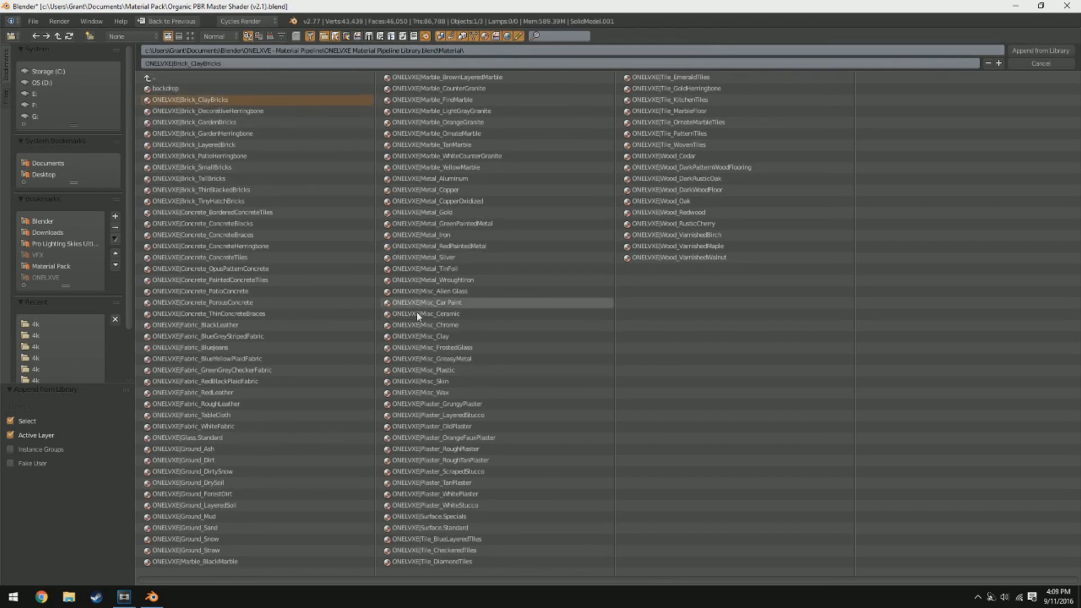
{"action": "left_click", "coordinate": [217, 470]}
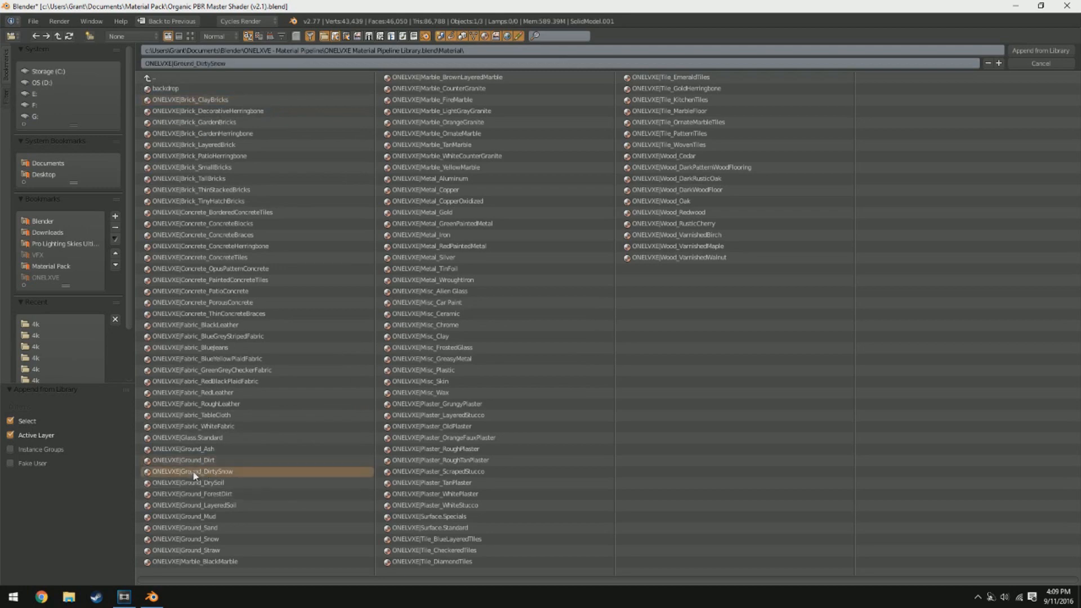
{"action": "left_click", "coordinate": [453, 370]}
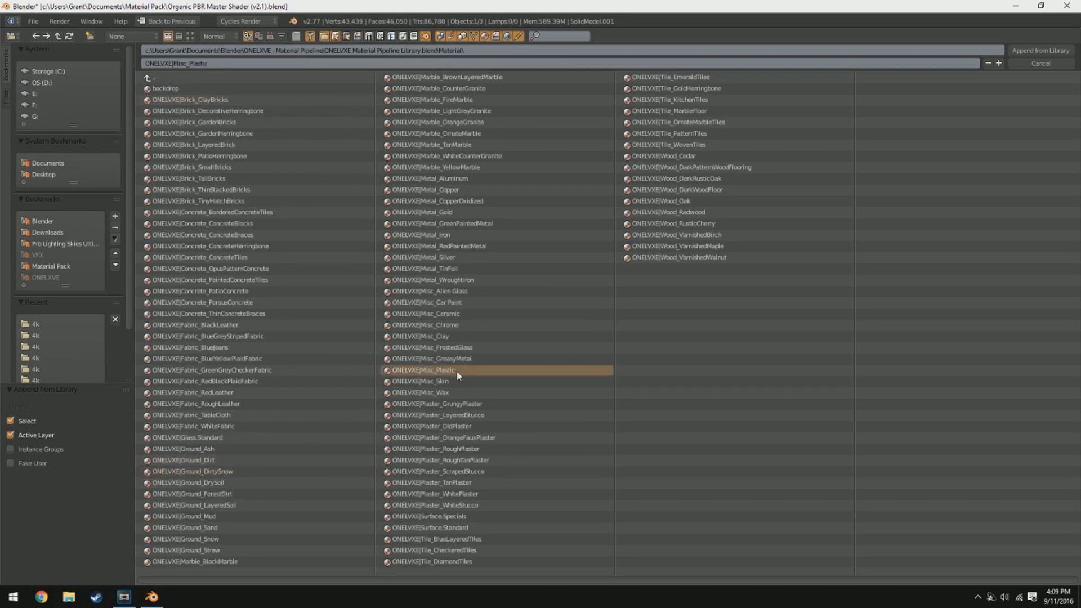
{"action": "left_click", "coordinate": [681, 224]}
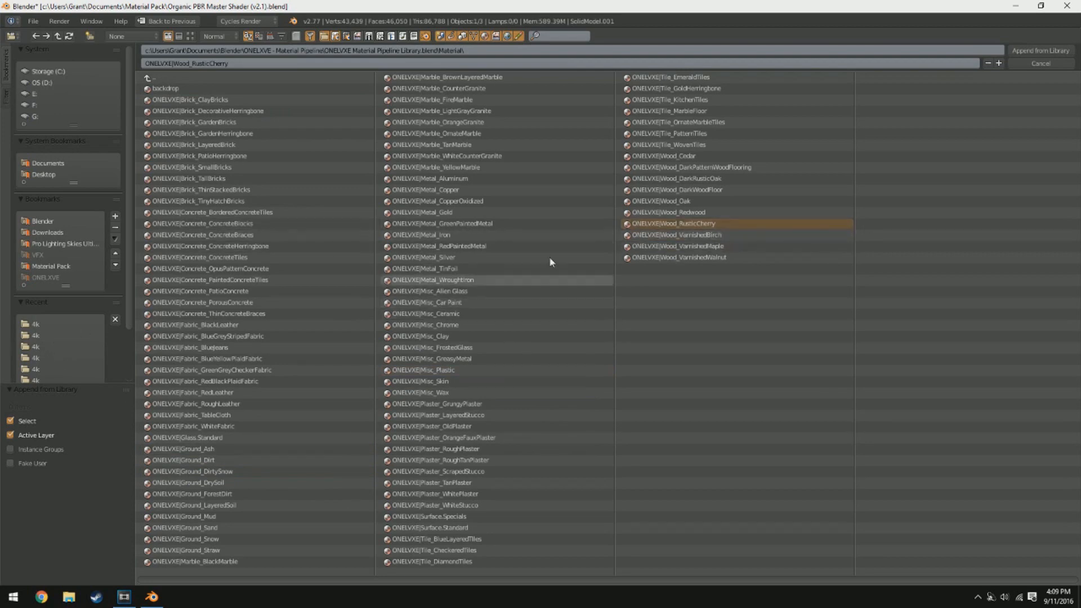
{"action": "double_click", "coordinate": [676, 225]}
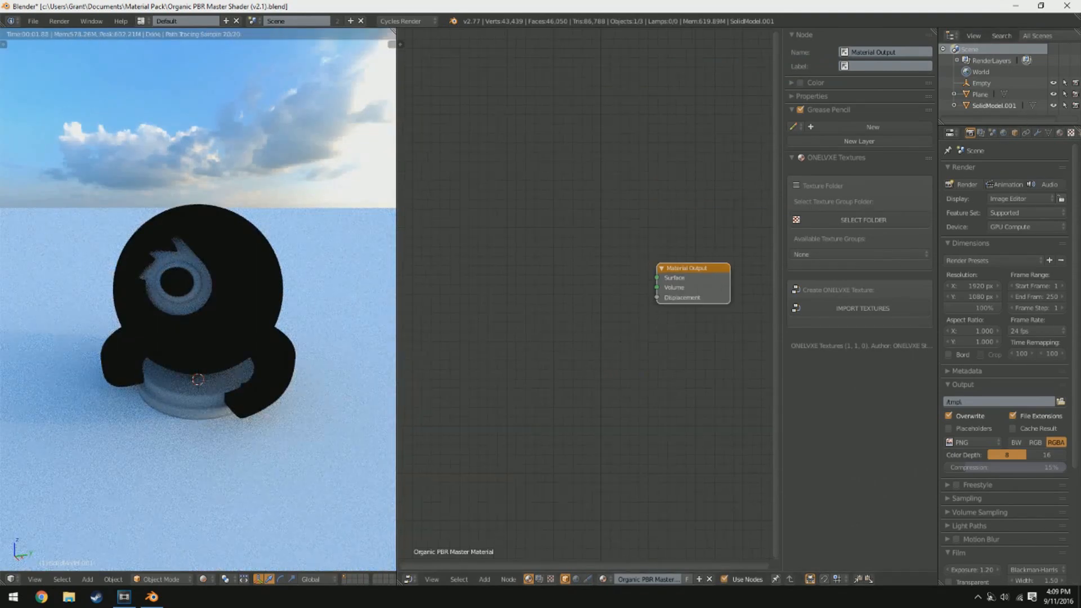
Replace the Organic PBR Master Material on SolidModel.001 with the appended ONELVXE|Wood_RusticCherry material.
{"action": "left_click", "coordinate": [1058, 133]}
{"action": "left_click", "coordinate": [865, 254]}
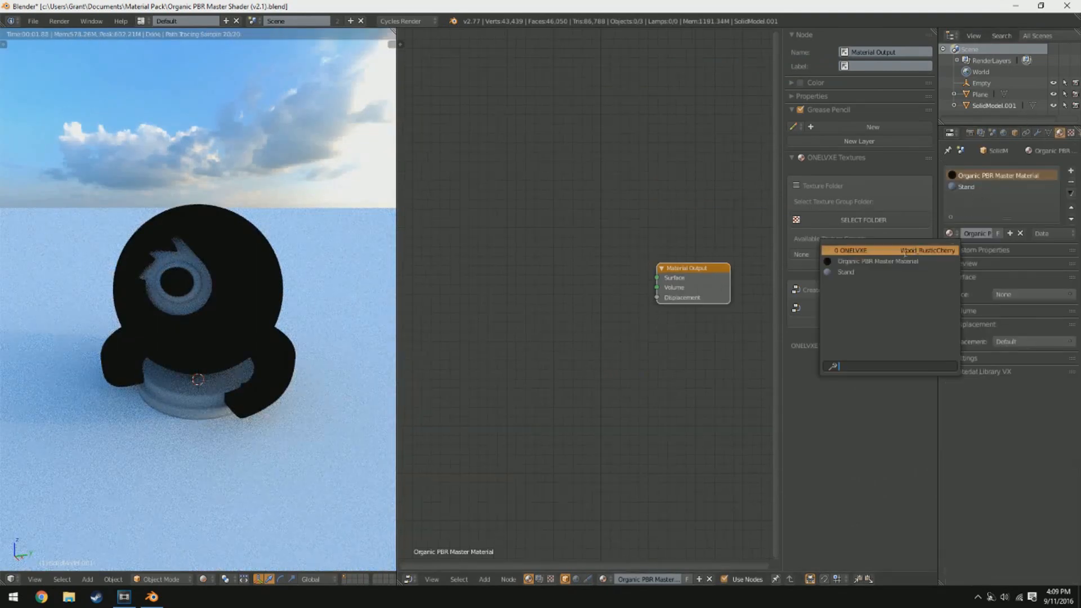
{"action": "left_click", "coordinate": [878, 250]}
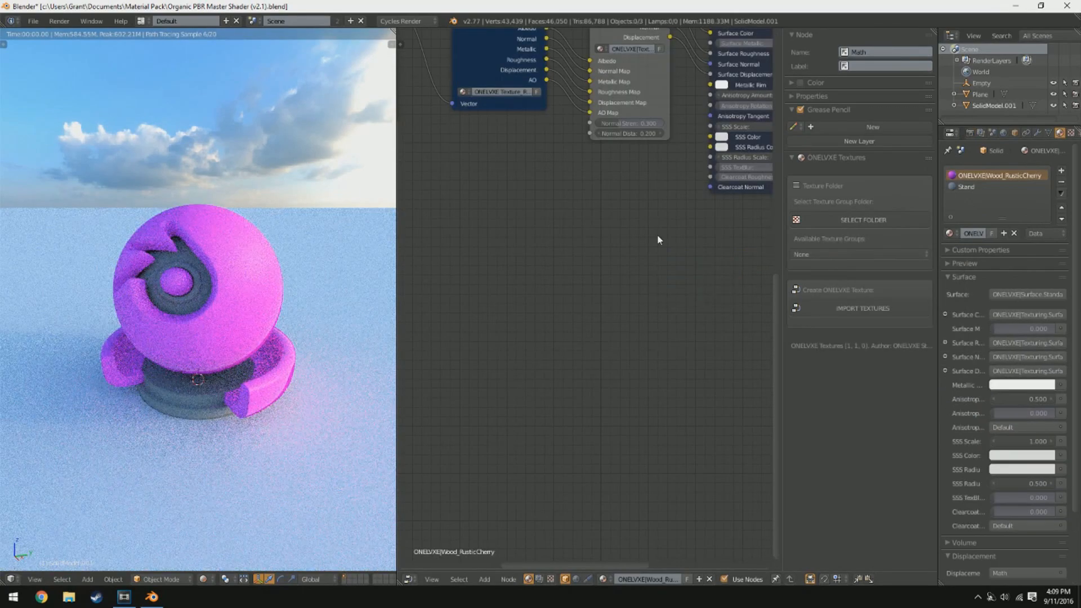
Examine the Wood_RusticCherry node tree and select its ONELVXE texture group node.
{"action": "scroll", "coordinate": [663, 289], "scroll_direction": "down", "scroll_amount": 4}
{"action": "middle_click_drag", "start_coordinate": [666, 289], "coordinate": [570, 343]}
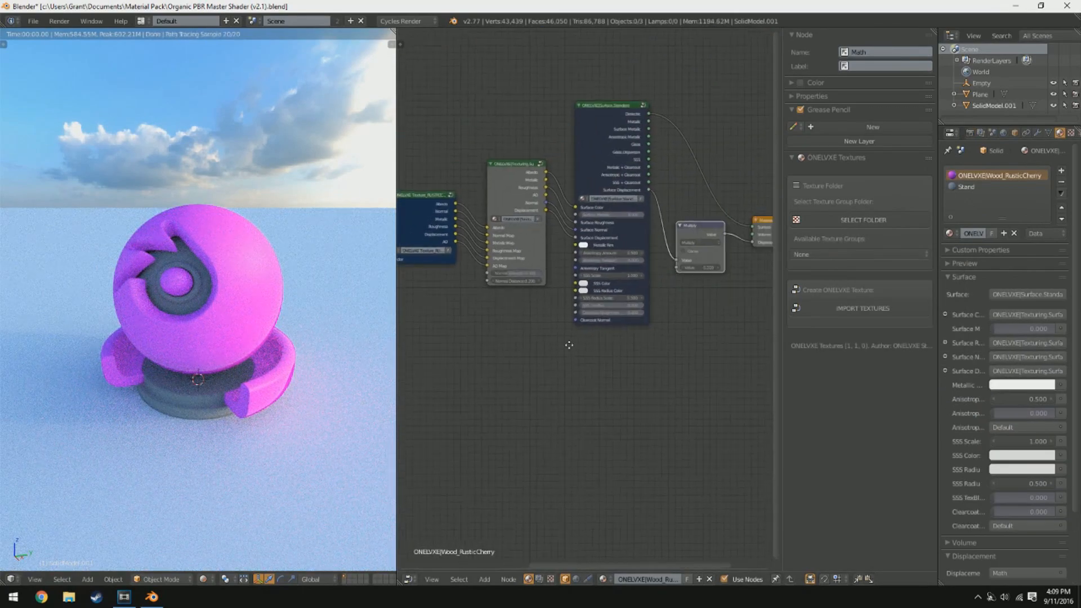
{"action": "middle_click_drag", "start_coordinate": [545, 235], "coordinate": [635, 254]}
{"action": "scroll", "coordinate": [519, 295], "scroll_direction": "up", "scroll_amount": 2}
{"action": "middle_click_drag", "start_coordinate": [560, 311], "coordinate": [619, 340]}
{"action": "left_click", "coordinate": [567, 256]}
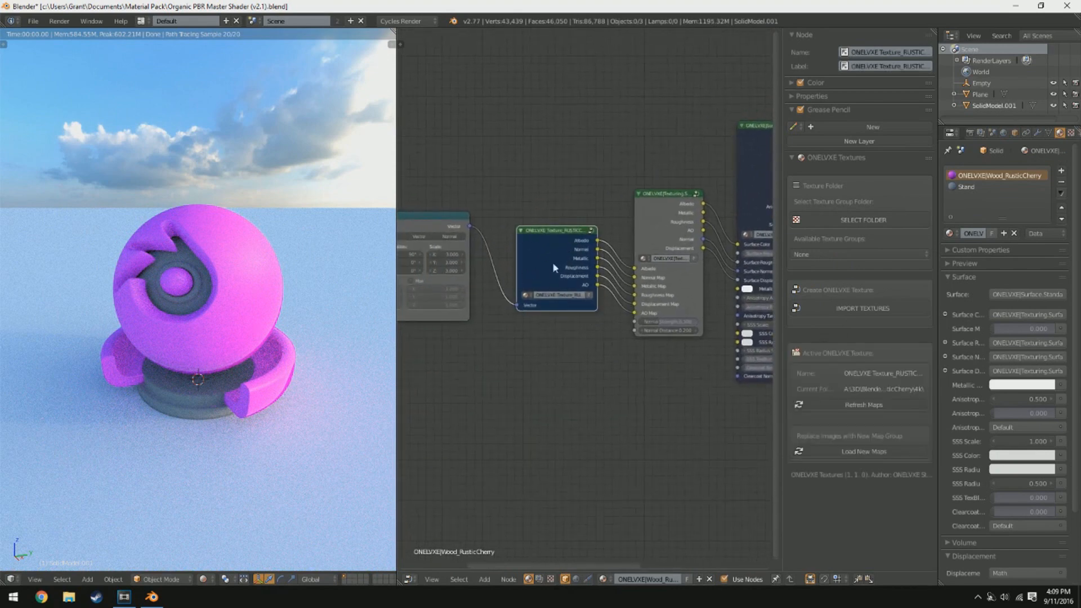
{"action": "scroll", "coordinate": [593, 282], "scroll_direction": "up", "scroll_amount": 2}
{"action": "middle_click_drag", "start_coordinate": [556, 249], "coordinate": [647, 274]}
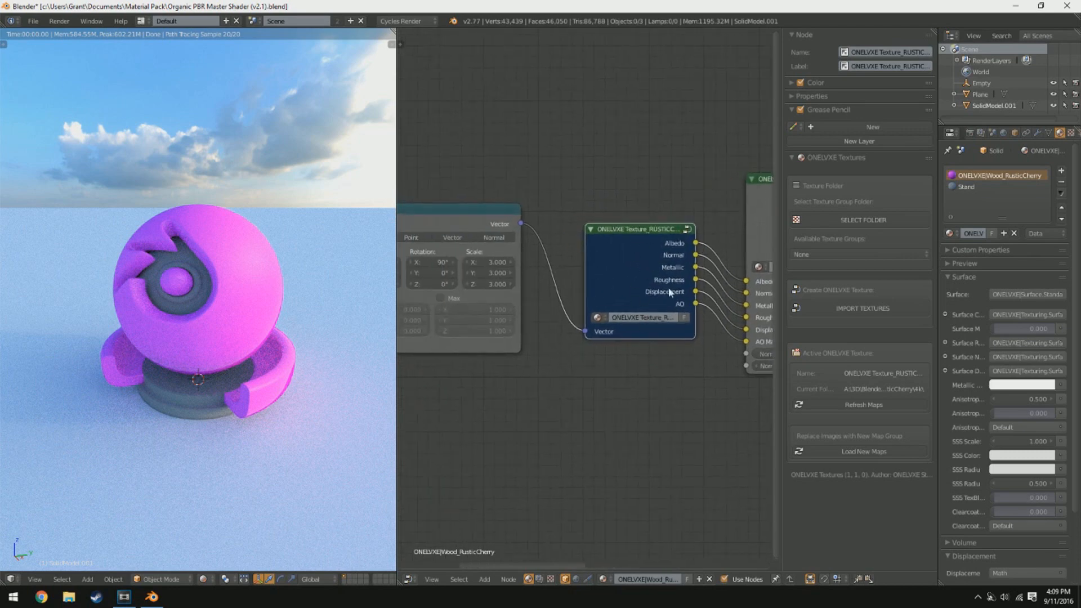
{"action": "middle_click_drag", "start_coordinate": [652, 259], "coordinate": [476, 258]}
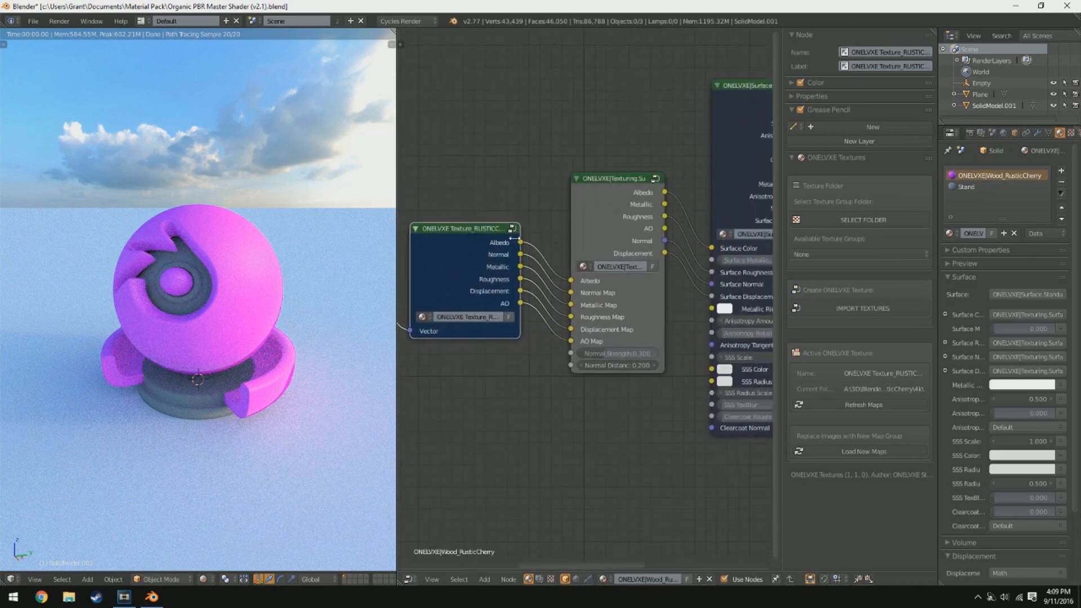
{"action": "middle_click_drag", "start_coordinate": [571, 322], "coordinate": [638, 324]}
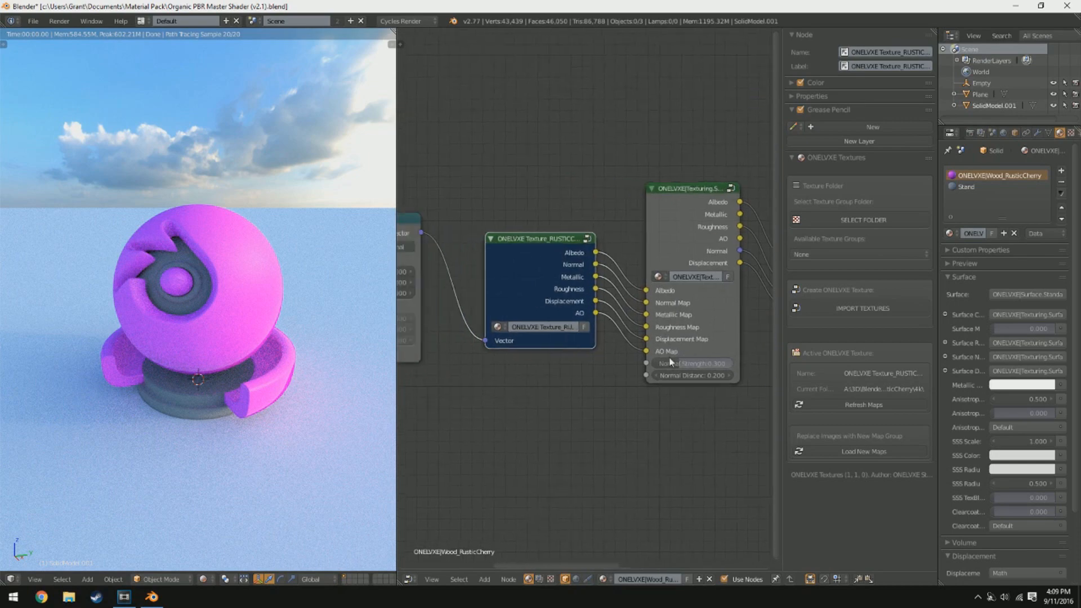
Choose the 4k folder of RusticCherry under the ONELXVE - Material Pipeline's Wood folder and load its maps into the selected texture node.
{"action": "left_click", "coordinate": [834, 221]}
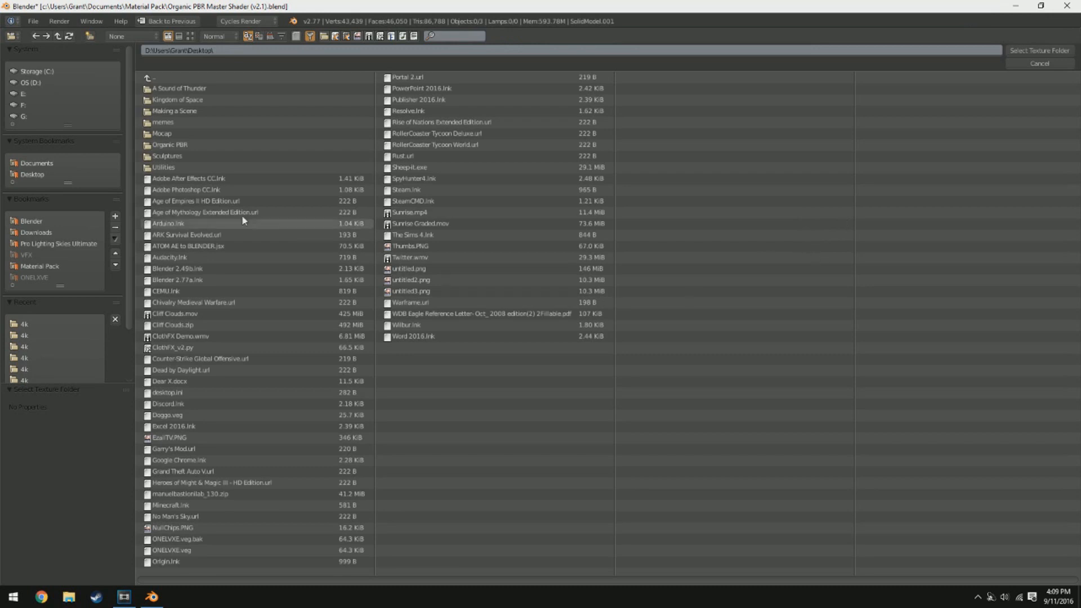
{"action": "left_click", "coordinate": [39, 221]}
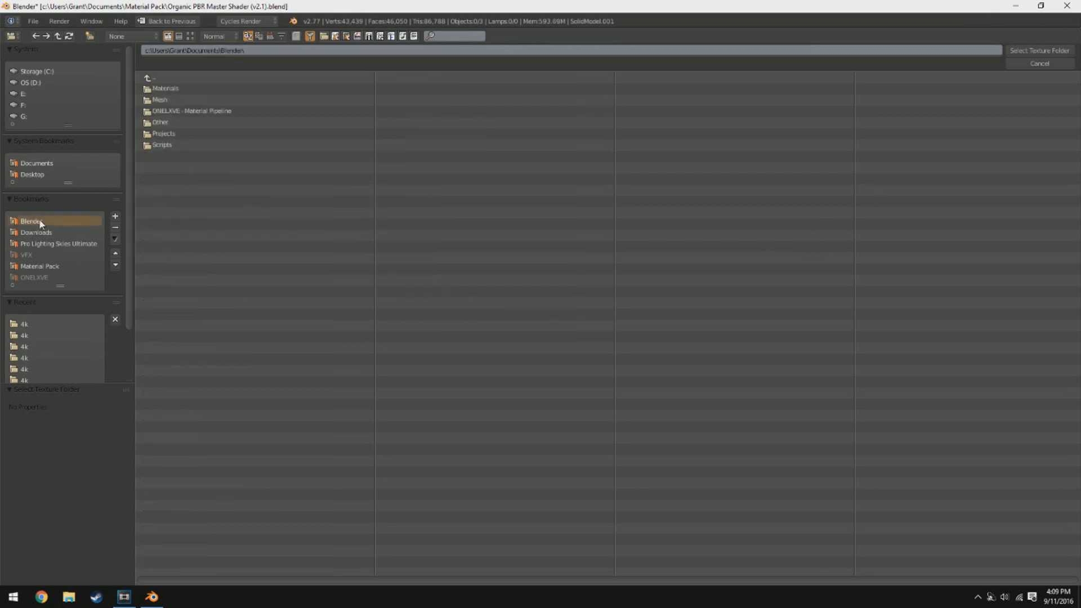
{"action": "left_click", "coordinate": [194, 110]}
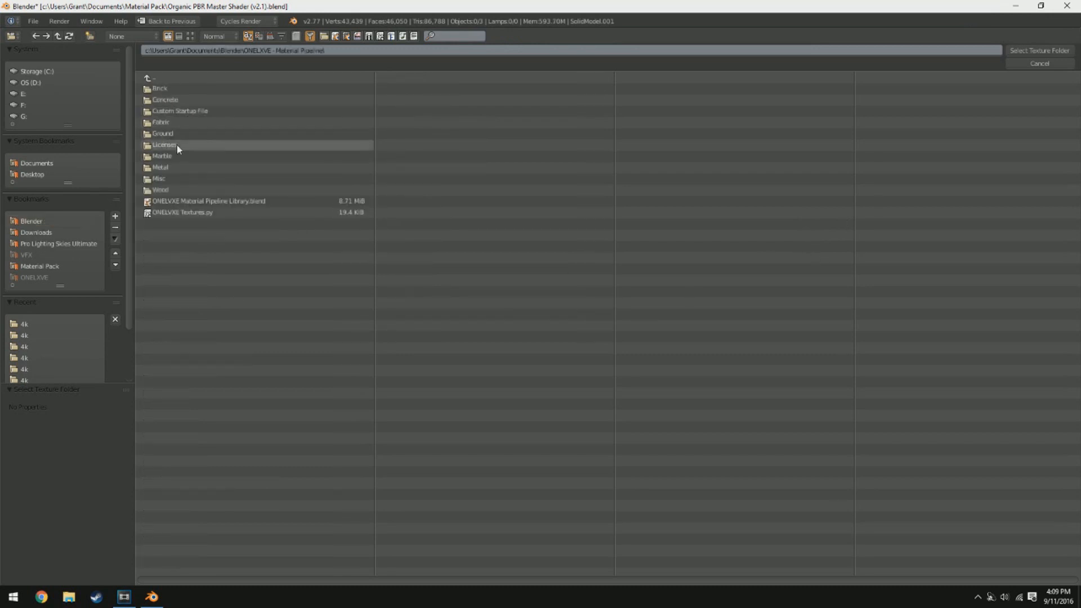
{"action": "left_click", "coordinate": [168, 189]}
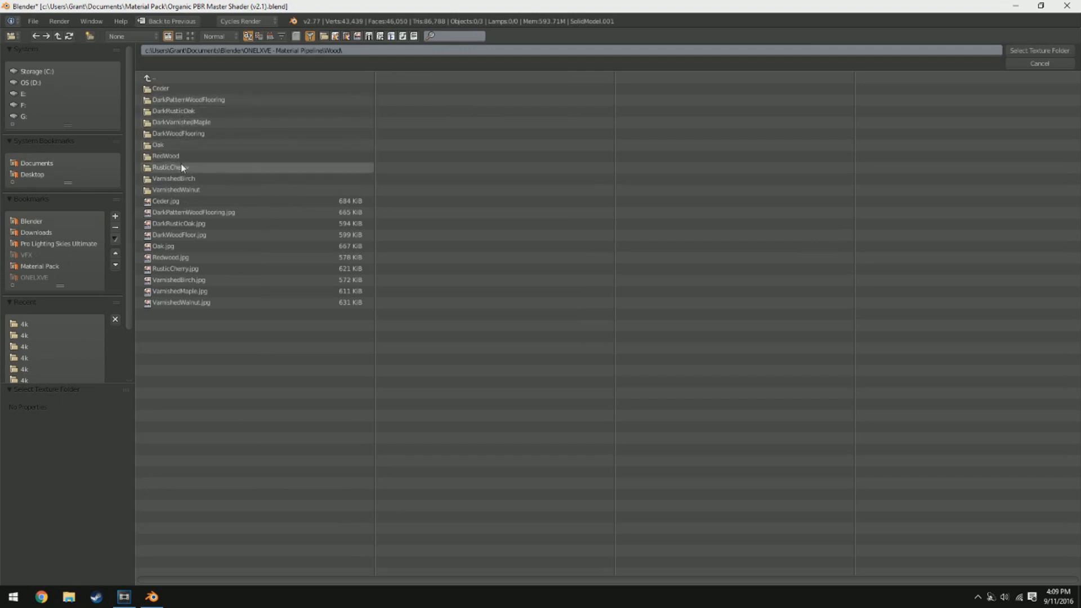
{"action": "left_click", "coordinate": [178, 164]}
{"action": "left_click", "coordinate": [171, 112]}
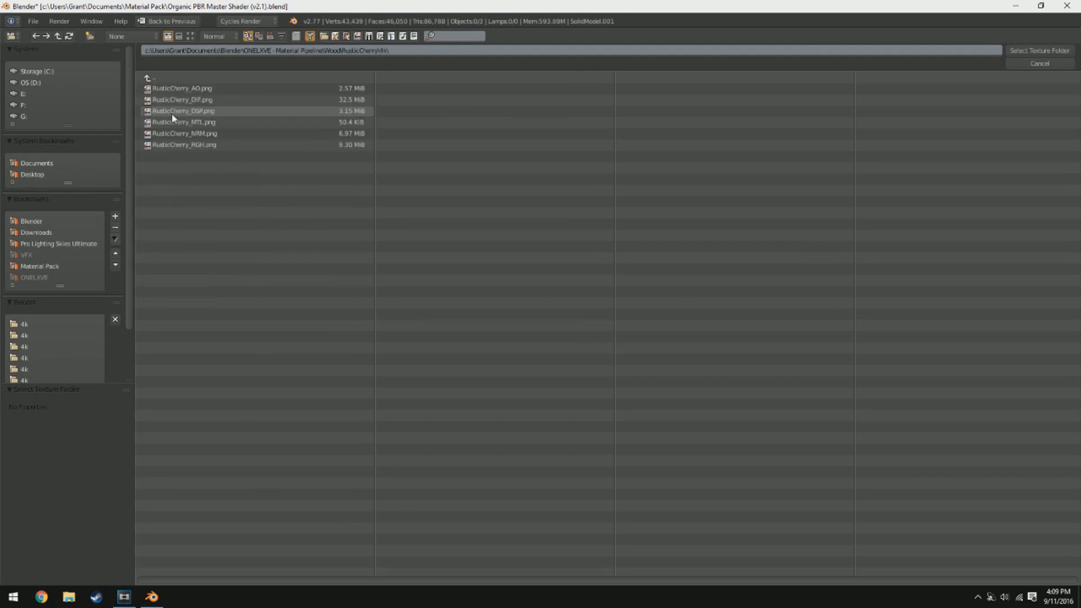
{"action": "left_click", "coordinate": [1041, 55]}
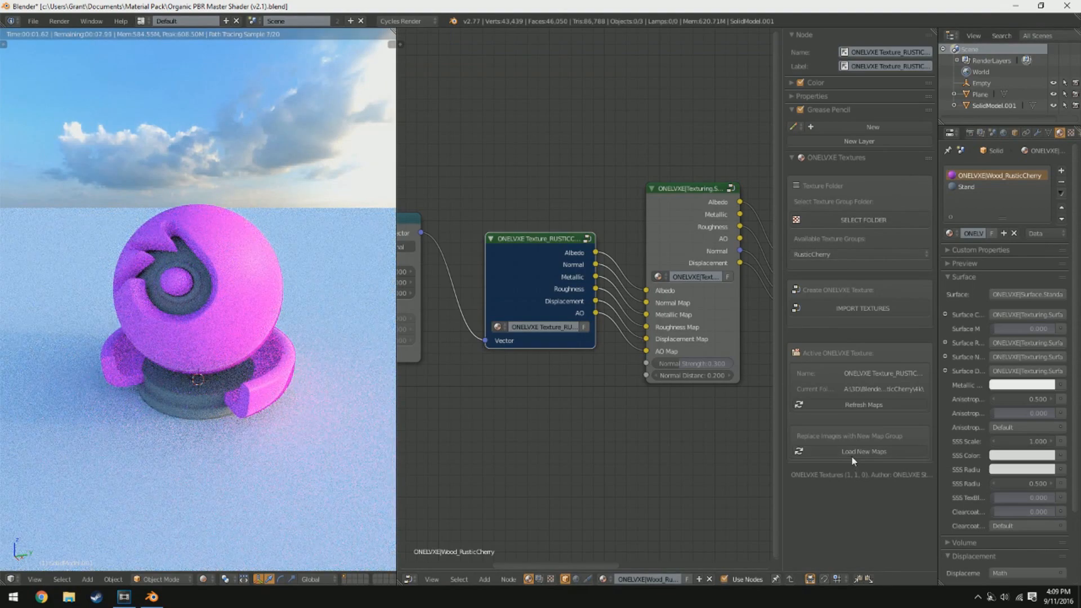
{"action": "left_click", "coordinate": [852, 454]}
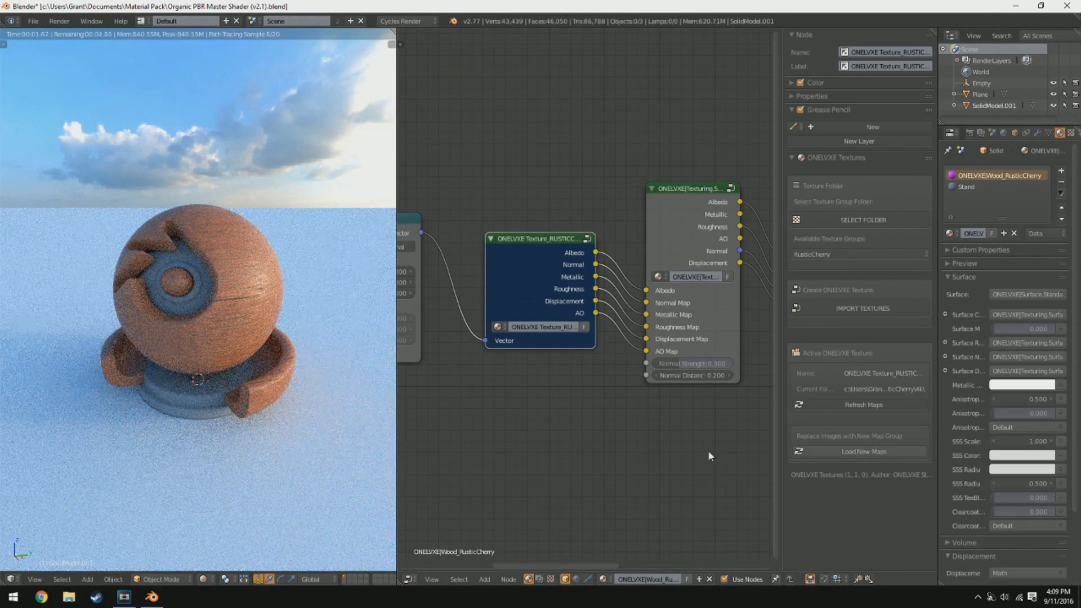
Connect the Texture Coordinate node's UV output to the Mapping node's Vector input.
{"action": "middle_click_drag", "start_coordinate": [450, 301], "coordinate": [565, 300]}
{"action": "scroll", "coordinate": [521, 271], "scroll_direction": "up", "scroll_amount": 1}
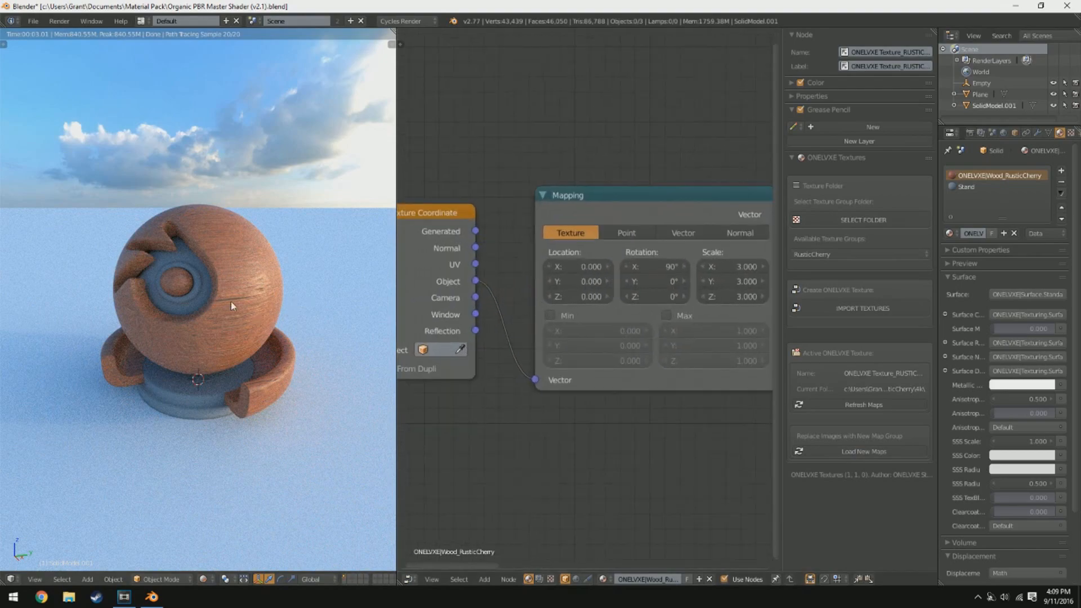
{"action": "scroll", "coordinate": [208, 387], "scroll_direction": "up", "scroll_amount": 2}
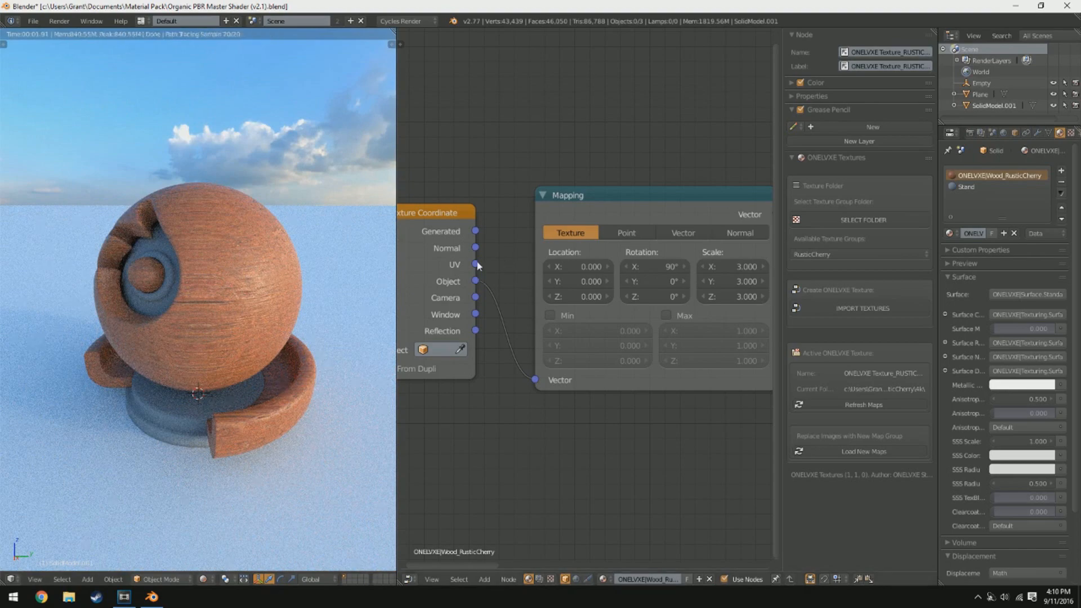
{"action": "left_click_drag", "start_coordinate": [476, 264], "coordinate": [537, 383]}
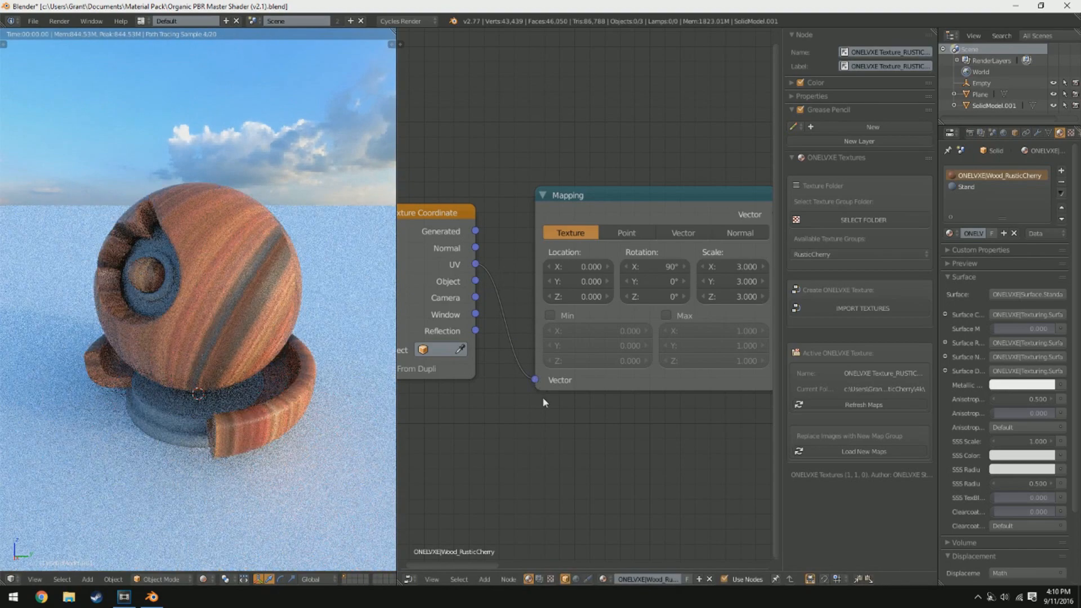
Set the Mapping node's X rotation to 0°.
{"action": "middle_click_drag", "start_coordinate": [453, 374], "coordinate": [346, 376]}
{"action": "left_click", "coordinate": [556, 269]}
{"action": "left_click_drag", "start_coordinate": [557, 268], "coordinate": [553, 267]}
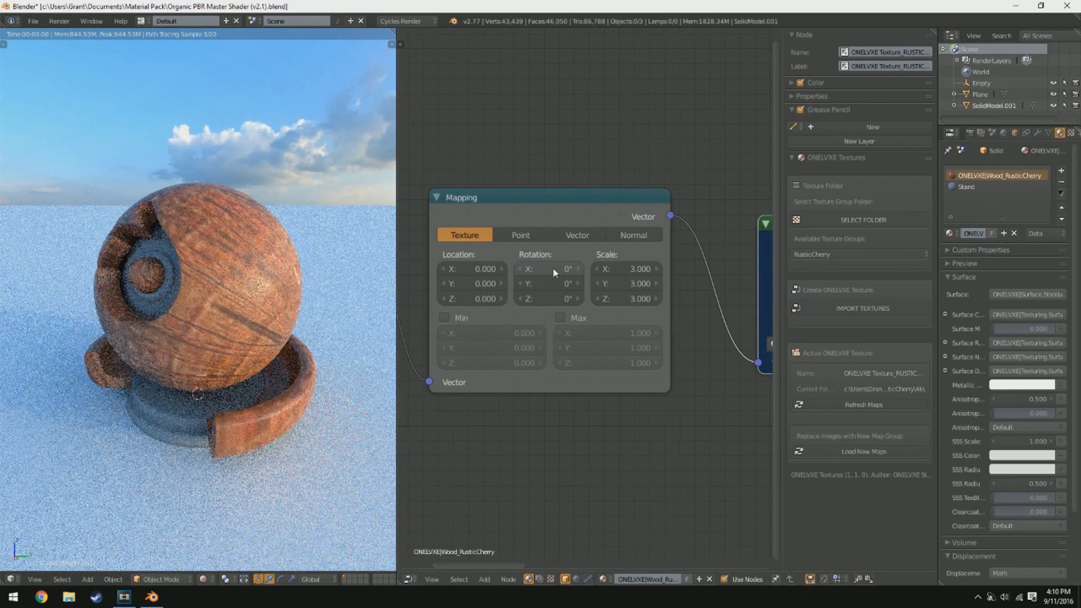
Set the Mapping node's scale to 0.5 on X, Y and Z.
{"action": "double_click", "coordinate": [634, 269]}
{"action": "type", "text": "1"}
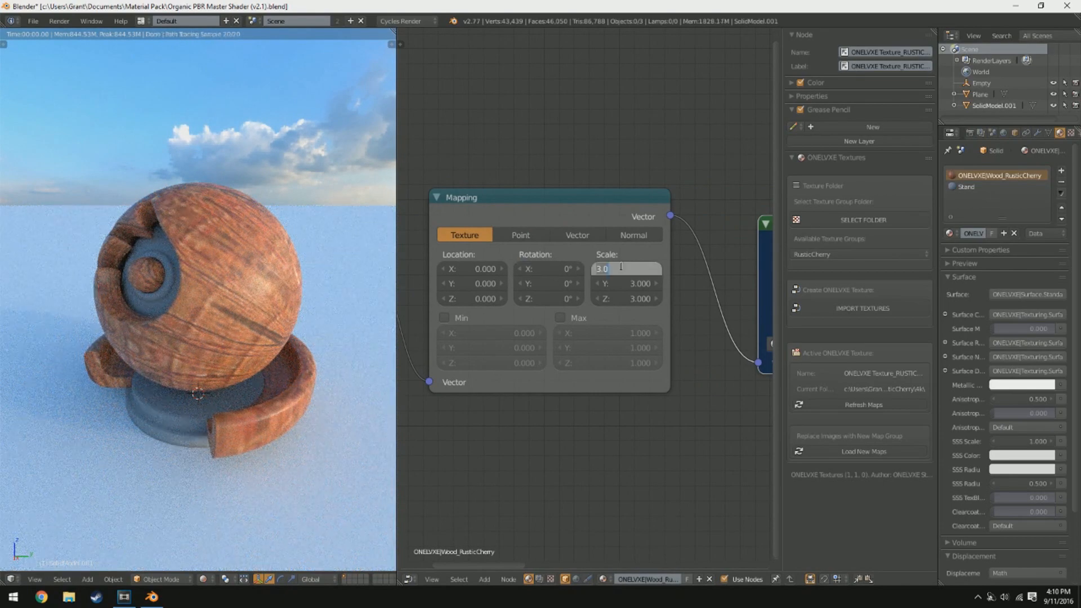
{"action": "key", "text": "Tab"}
{"action": "type", "text": "1"}
{"action": "key", "text": "Tab"}
{"action": "type", "text": "1"}
{"action": "key", "text": "Return"}
{"action": "left_click", "coordinate": [643, 315]}
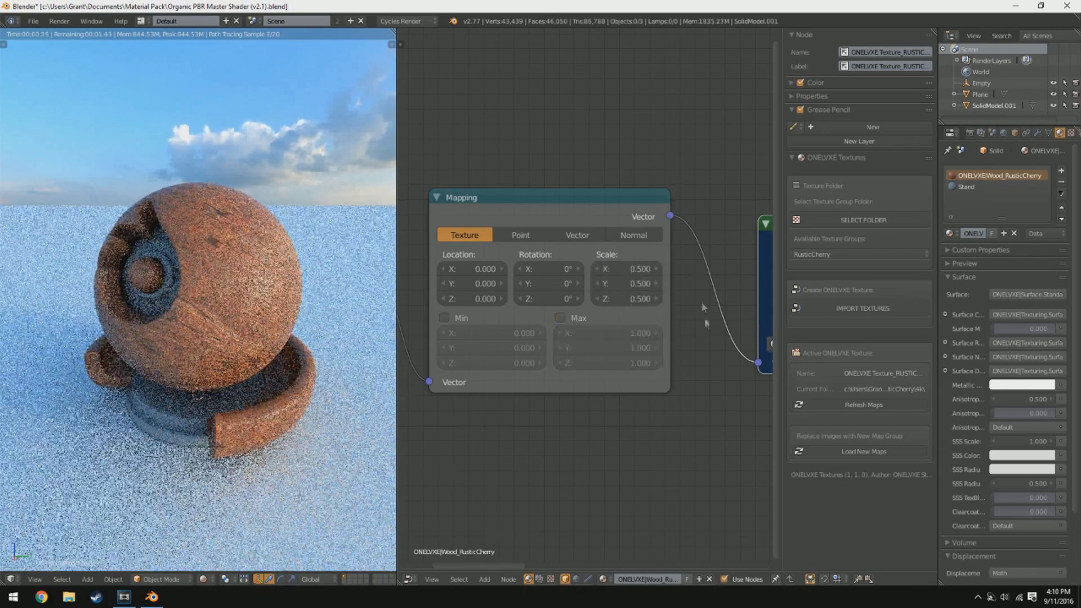
Set the Mapping node's scale to 0.1 on X, 0.1 on Y and 0.2 on Z.
{"action": "double_click", "coordinate": [640, 270]}
{"action": "type", "text": ".1"}
{"action": "key", "text": "Tab"}
{"action": "type", "text": ".1"}
{"action": "key", "text": "Tab"}
{"action": "type", "text": ".1"}
{"action": "key", "text": "Return"}
{"action": "left_click", "coordinate": [655, 300]}
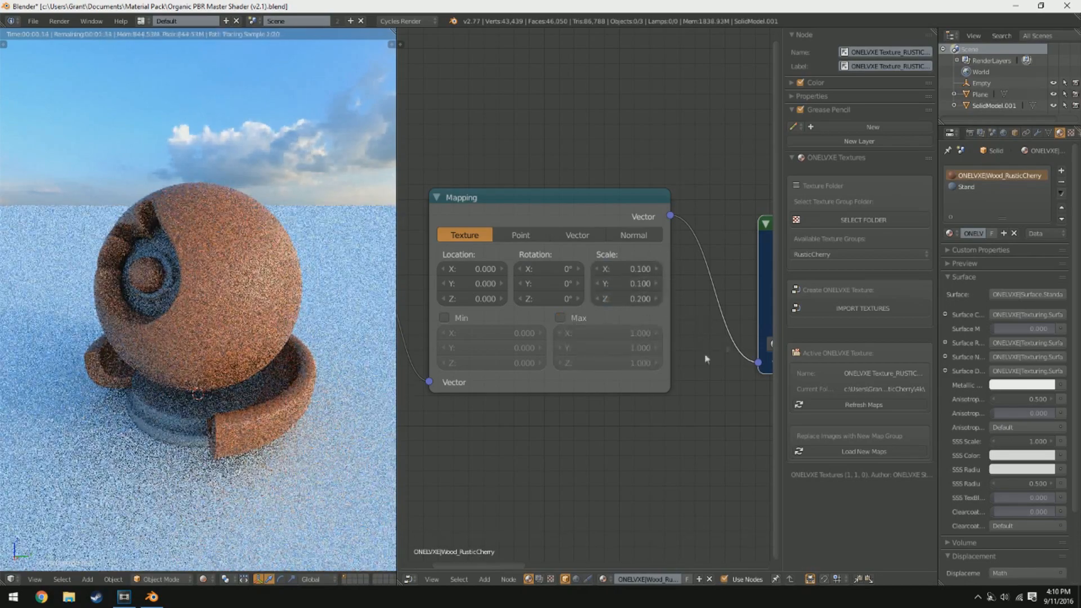
Check the wood texture on the model, and switch the Mapping node's Vector input to the Texture Coordinate's Generated output.
{"action": "scroll", "coordinate": [222, 362], "scroll_direction": "up", "scroll_amount": 2}
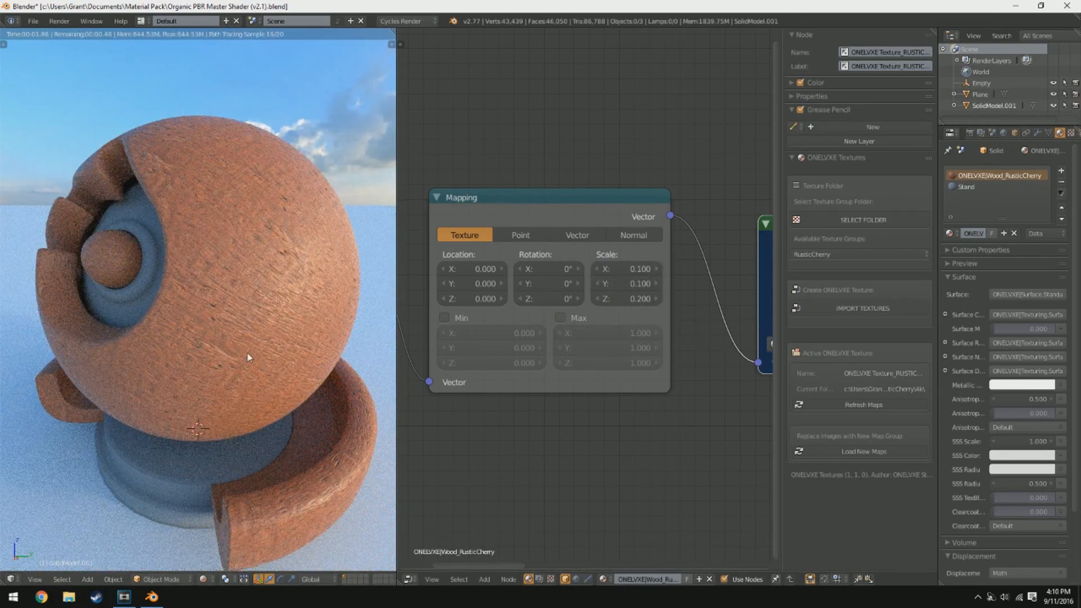
{"action": "mouse_move", "coordinate": [248, 359]}
{"action": "middle_mouse_down"}
{"action": "mouse_move", "coordinate": [293, 366]}
{"action": "mouse_move", "coordinate": [237, 362]}
{"action": "middle_mouse_up"}
{"action": "scroll", "coordinate": [293, 366], "scroll_direction": "down", "scroll_amount": 4}
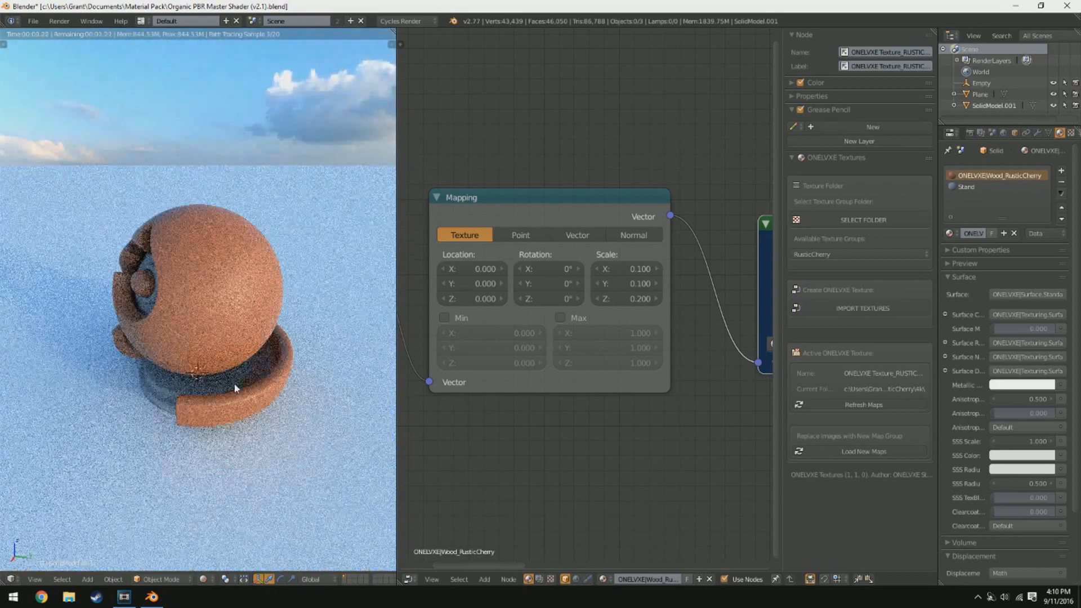
{"action": "scroll", "coordinate": [192, 411], "scroll_direction": "up", "scroll_amount": 4}
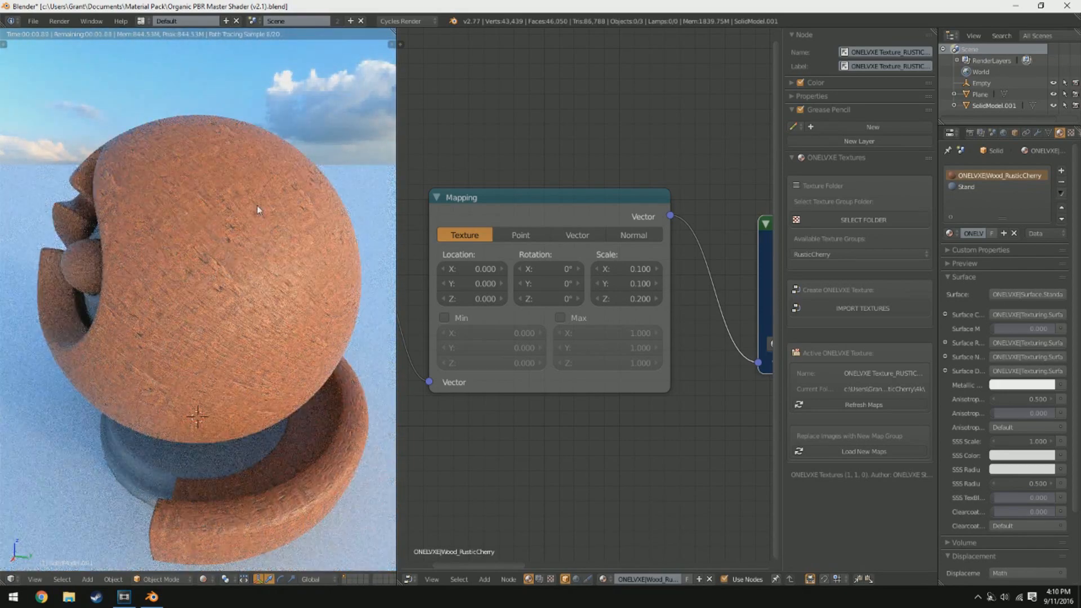
{"action": "middle_click_drag", "start_coordinate": [170, 299], "coordinate": [205, 300]}
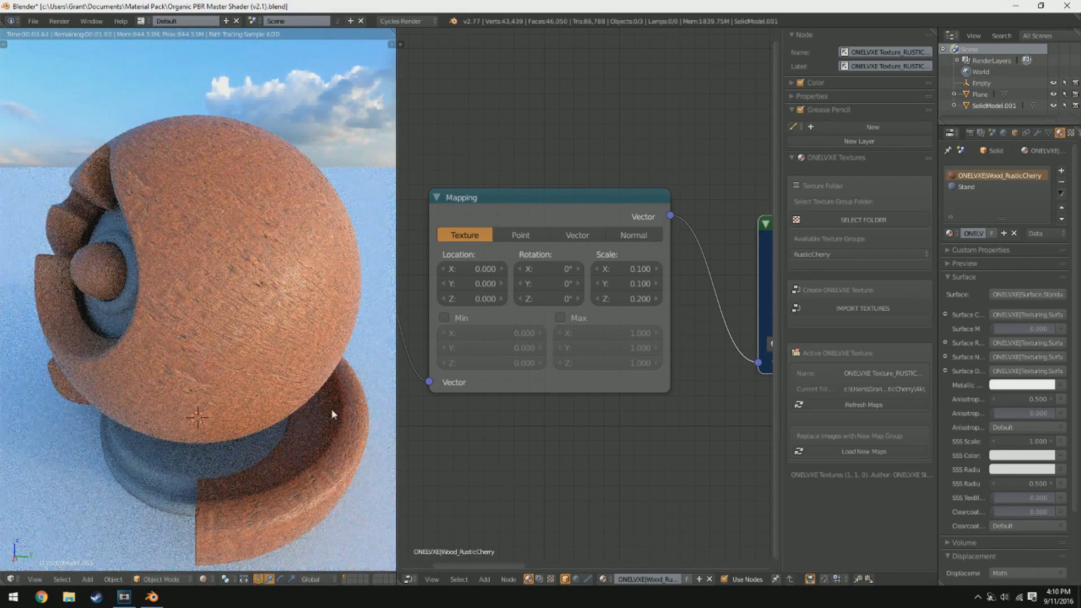
{"action": "middle_click_drag", "start_coordinate": [432, 327], "coordinate": [551, 335]}
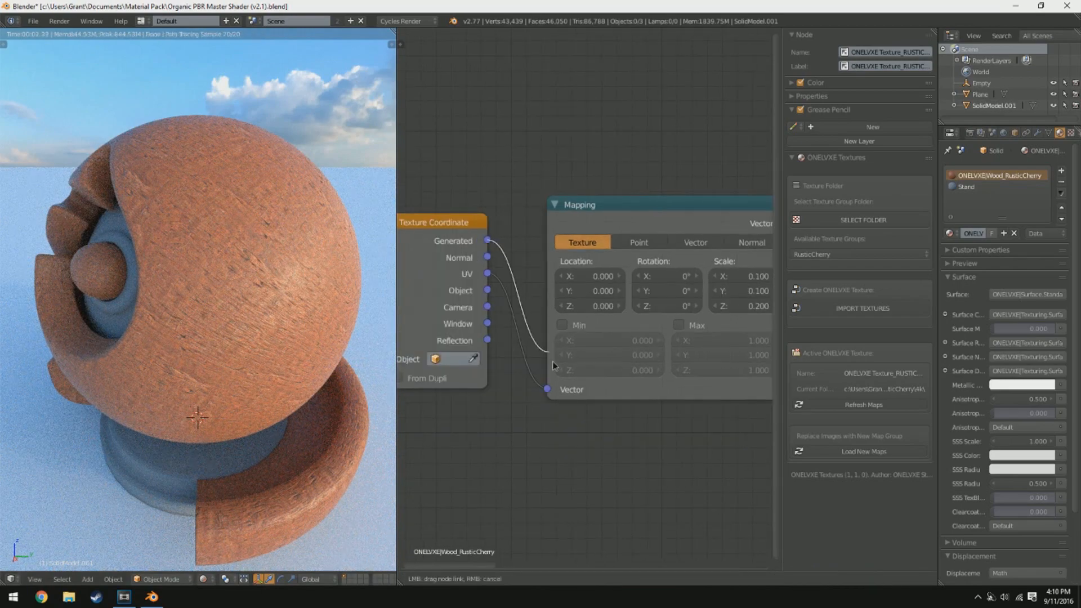
{"action": "left_click_drag", "start_coordinate": [489, 241], "coordinate": [548, 389]}
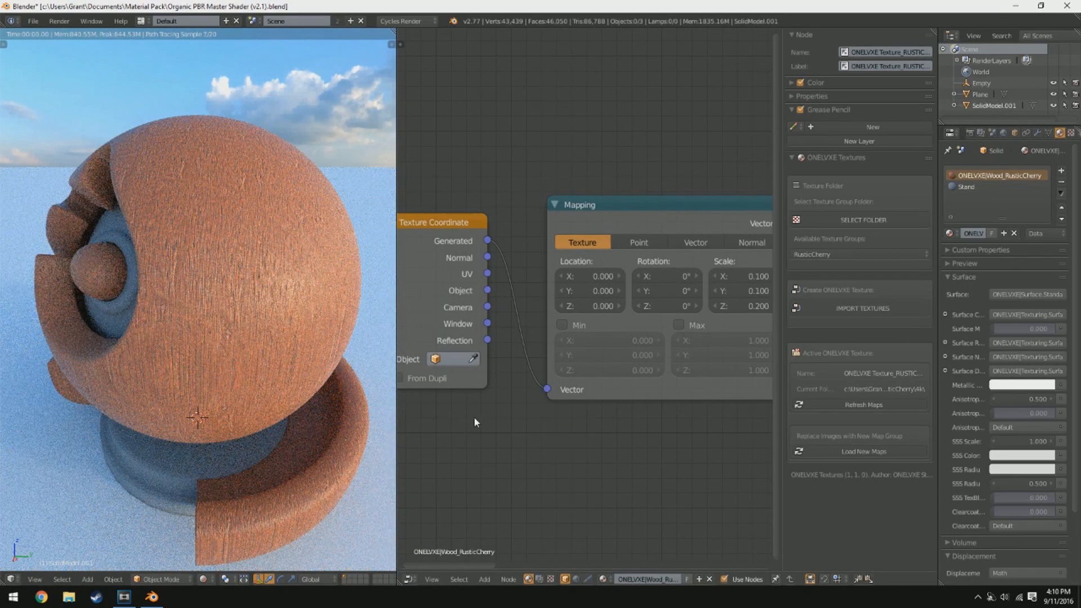
{"action": "middle_click_drag", "start_coordinate": [211, 306], "coordinate": [254, 399]}
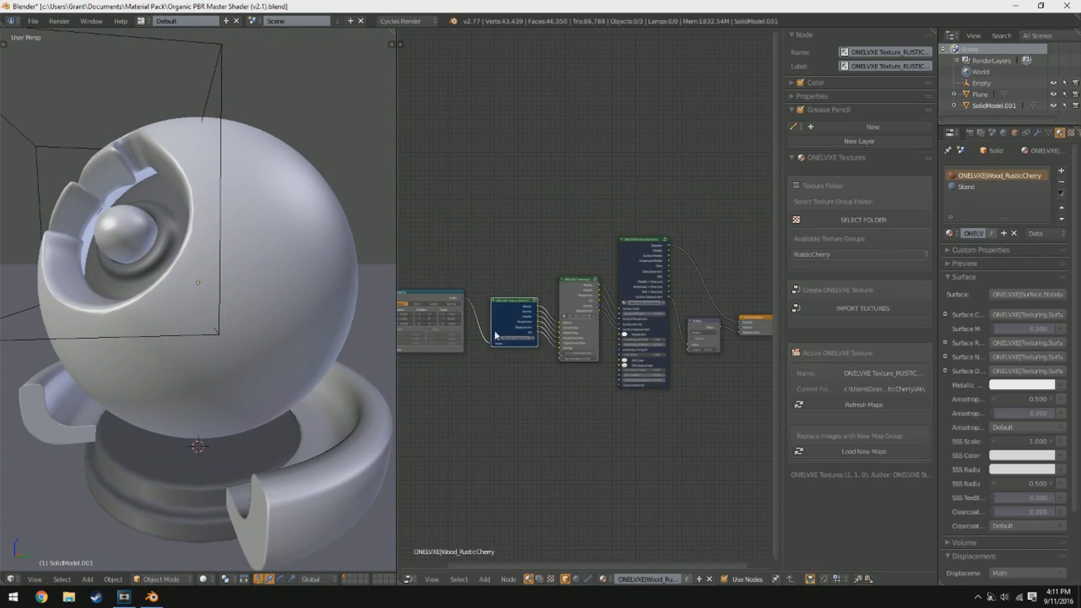
{"action": "scroll", "coordinate": [566, 368], "scroll_direction": "up", "scroll_amount": 3}
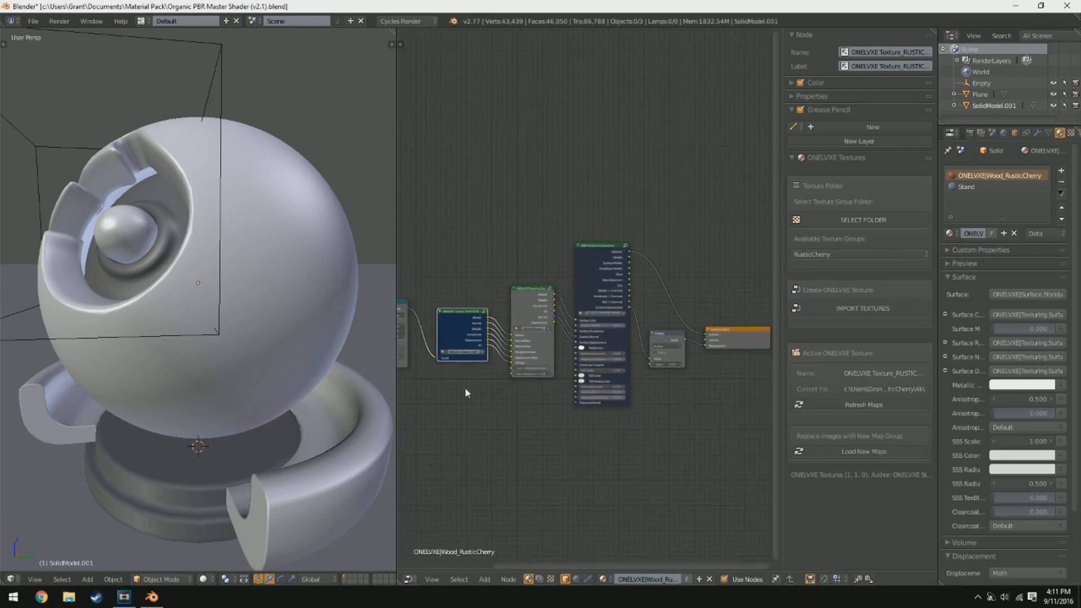
{"action": "middle_click_drag", "start_coordinate": [434, 399], "coordinate": [482, 383]}
{"action": "scroll", "coordinate": [503, 373], "scroll_direction": "up", "scroll_amount": 2}
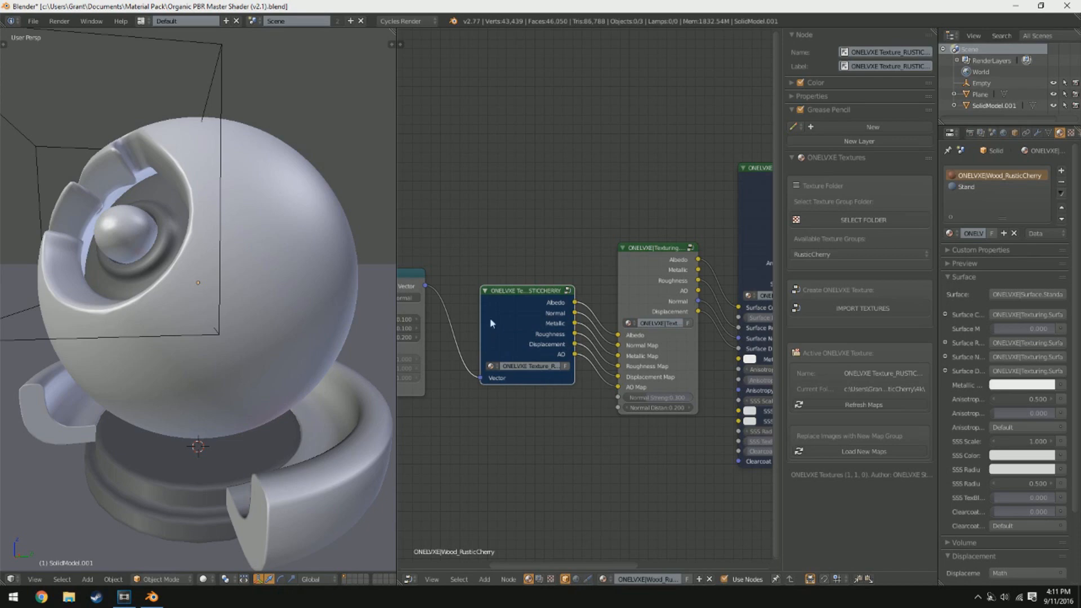
Move the ONELVXE|Texturing.Surface node slightly away from Surface.Standard and widen it to fit its full labels.
{"action": "middle_click_drag", "start_coordinate": [667, 329], "coordinate": [582, 348]}
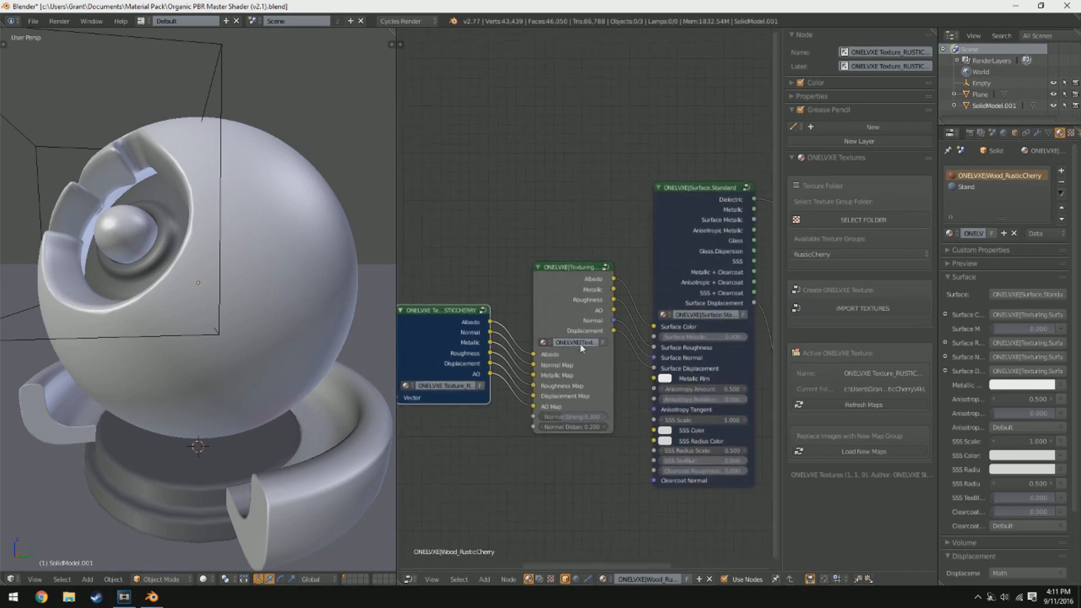
{"action": "middle_click_drag", "start_coordinate": [503, 348], "coordinate": [556, 343]}
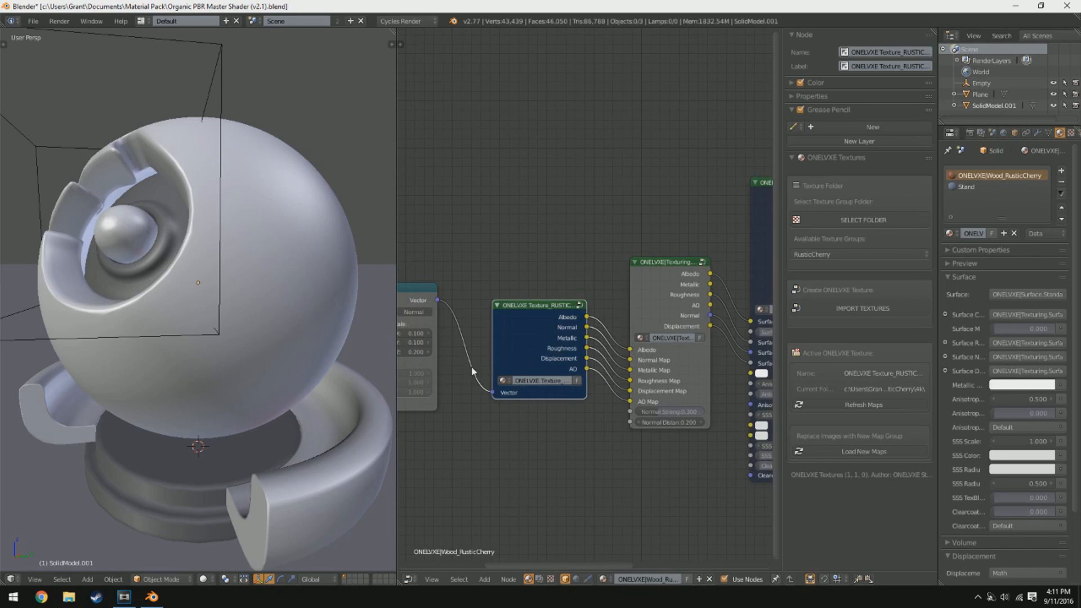
{"action": "middle_click_drag", "start_coordinate": [585, 338], "coordinate": [496, 340]}
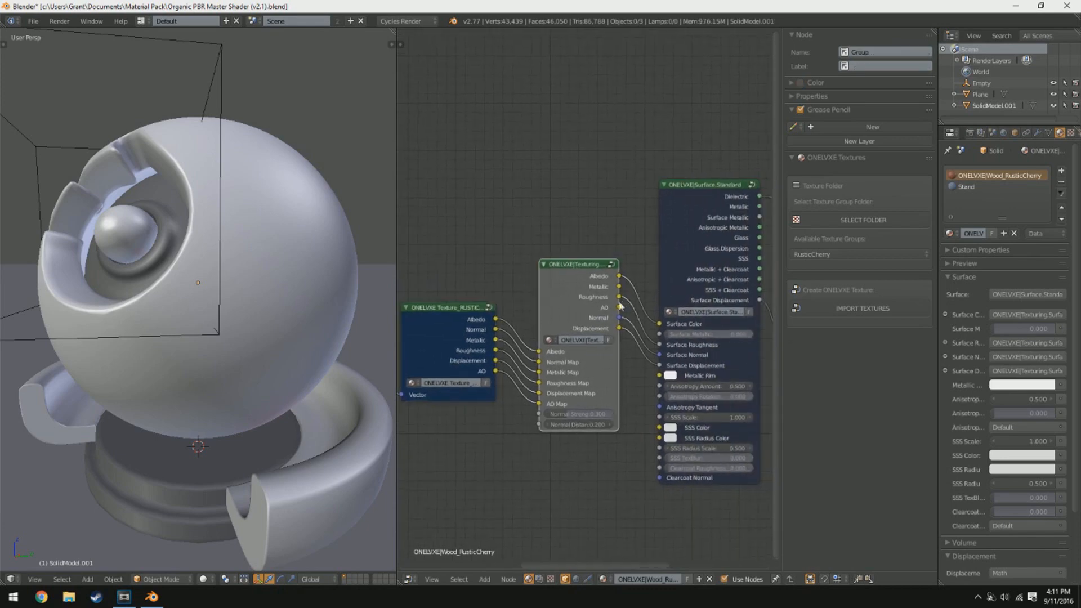
{"action": "left_click_drag", "start_coordinate": [621, 305], "coordinate": [613, 305]}
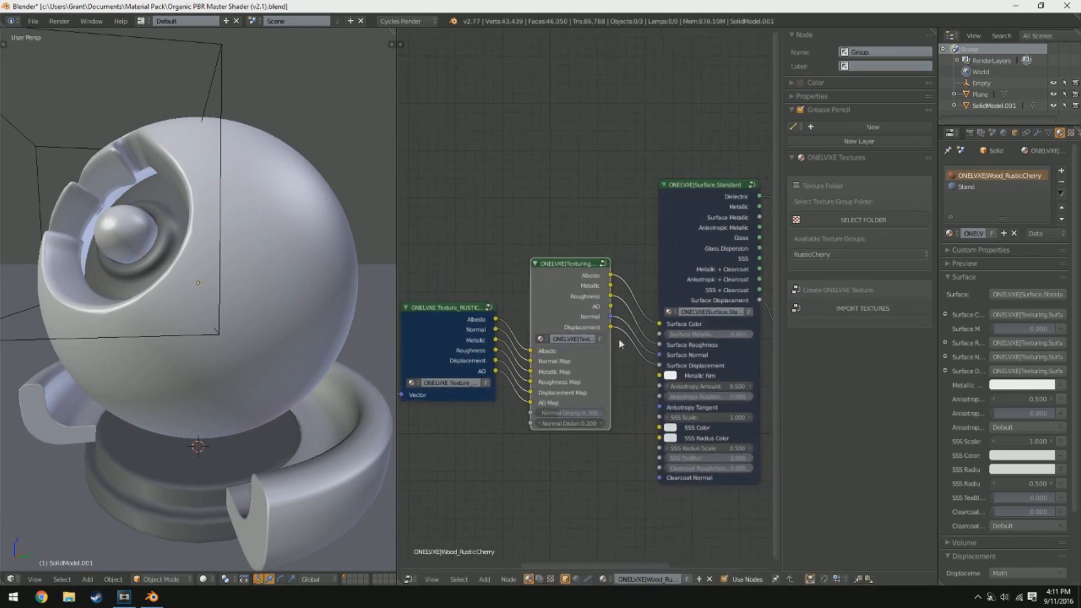
{"action": "mouse_move", "coordinate": [612, 386]}
{"action": "left_mouse_down"}
{"action": "mouse_move", "coordinate": [647, 387]}
{"action": "mouse_move", "coordinate": [611, 383]}
{"action": "left_mouse_up"}
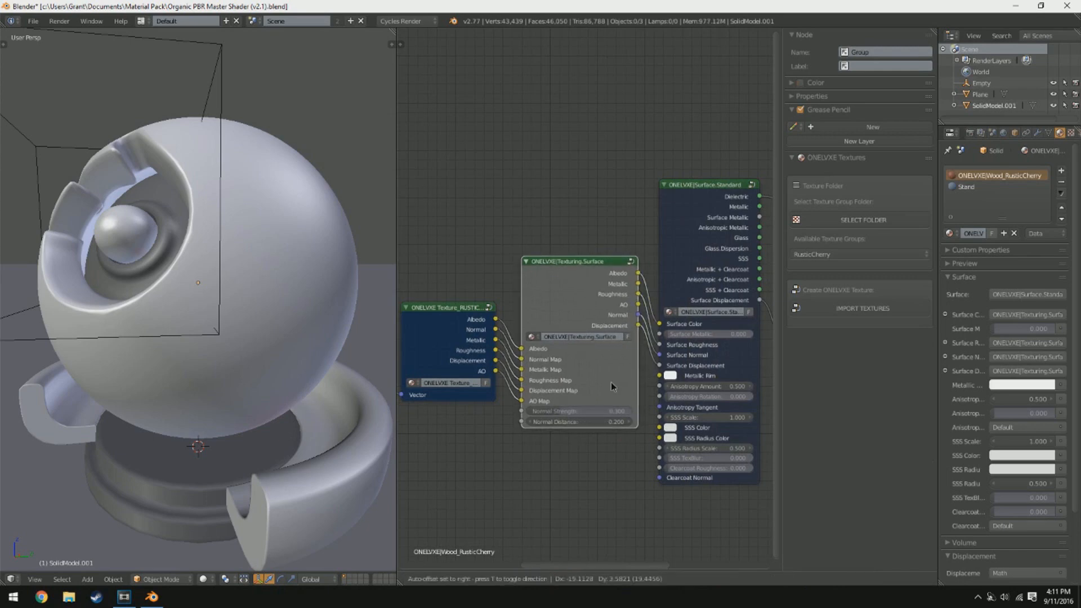
Try a different Normal Strength on the Texturing.Surface node, and set it back to 0.3.
{"action": "scroll", "coordinate": [531, 423], "scroll_direction": "up", "scroll_amount": 3}
{"action": "middle_click_drag", "start_coordinate": [619, 418], "coordinate": [573, 408]}
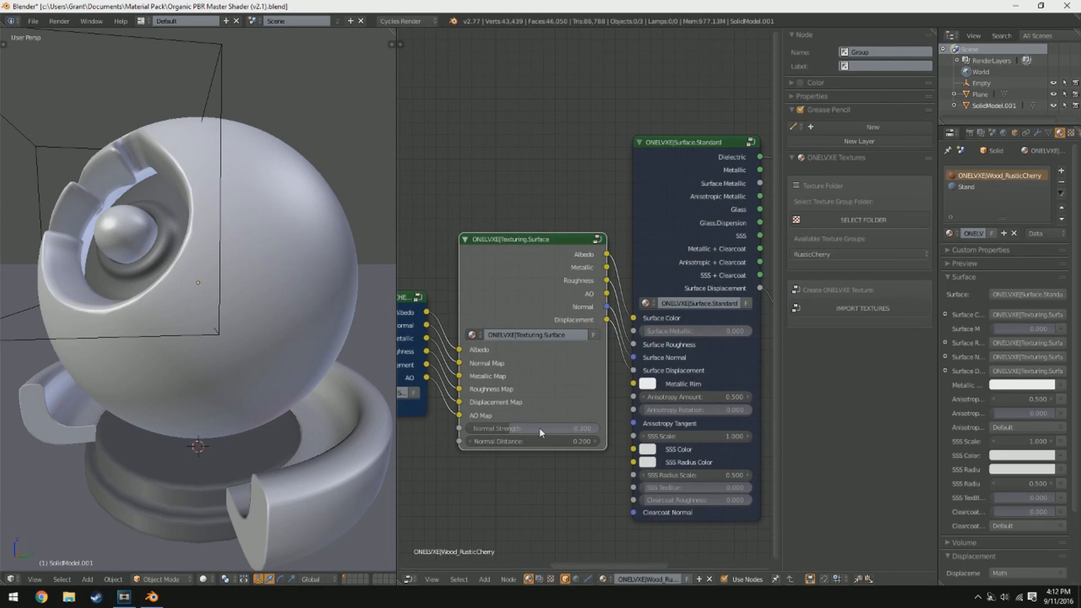
{"action": "mouse_move", "coordinate": [540, 429]}
{"action": "left_mouse_down"}
{"action": "mouse_move", "coordinate": [555, 429]}
{"action": "mouse_move", "coordinate": [545, 429]}
{"action": "left_mouse_up"}
{"action": "left_click", "coordinate": [520, 429]}
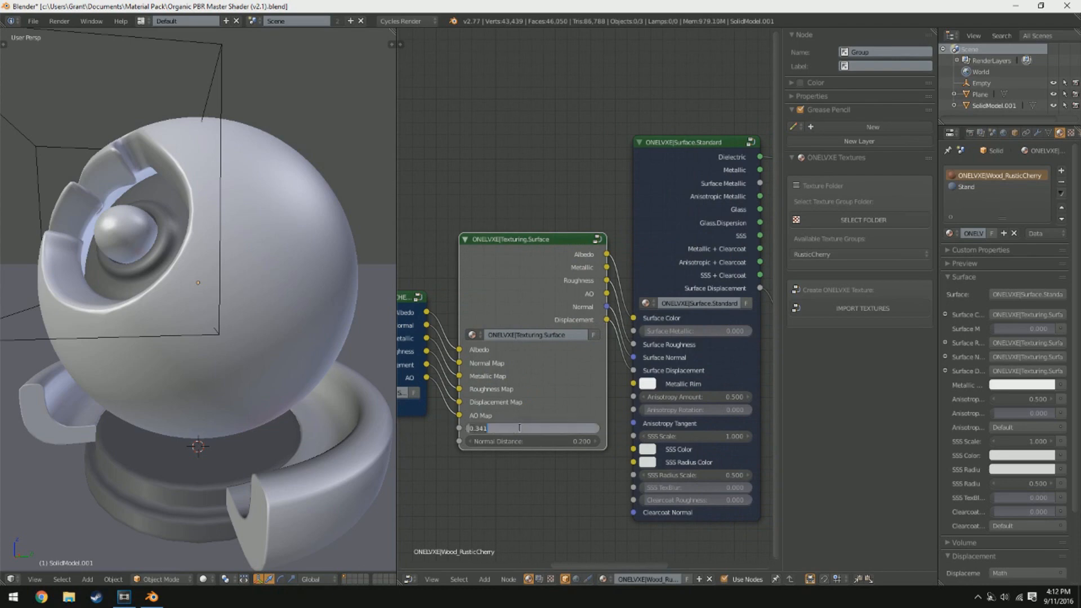
{"action": "type", "text": ".3"}
{"action": "key", "text": "Return"}
Examine the ONELVXE|Surface.Standard node's shader outputs and surface inputs, and how it feeds the Multiply and Material Output nodes.
{"action": "middle_click_drag", "start_coordinate": [695, 343], "coordinate": [514, 337]}
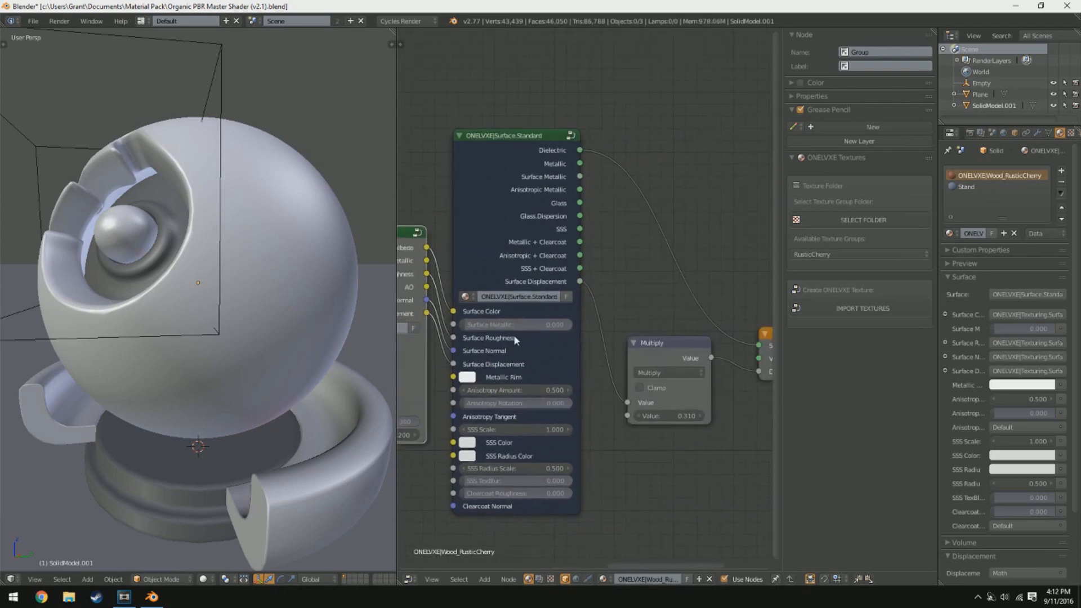
{"action": "mouse_move", "coordinate": [494, 286]}
{"action": "left_mouse_down"}
{"action": "mouse_move", "coordinate": [510, 273]}
{"action": "mouse_move", "coordinate": [513, 282]}
{"action": "left_mouse_up"}
{"action": "scroll", "coordinate": [552, 295], "scroll_direction": "up", "scroll_amount": 1}
{"action": "middle_click_drag", "start_coordinate": [553, 295], "coordinate": [611, 285]}
{"action": "scroll", "coordinate": [611, 285], "scroll_direction": "up", "scroll_amount": 1}
{"action": "scroll", "coordinate": [611, 285], "scroll_direction": "down", "scroll_amount": 2}
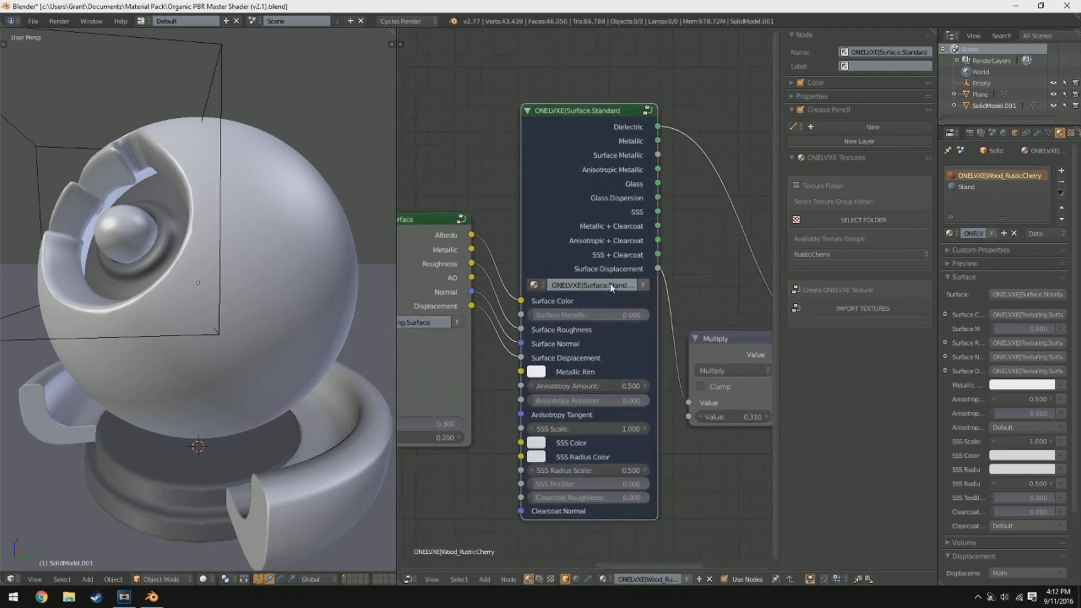
{"action": "scroll", "coordinate": [554, 325], "scroll_direction": "up", "scroll_amount": 1}
{"action": "middle_click_drag", "start_coordinate": [555, 325], "coordinate": [569, 290]}
{"action": "scroll", "coordinate": [569, 289], "scroll_direction": "up", "scroll_amount": 1}
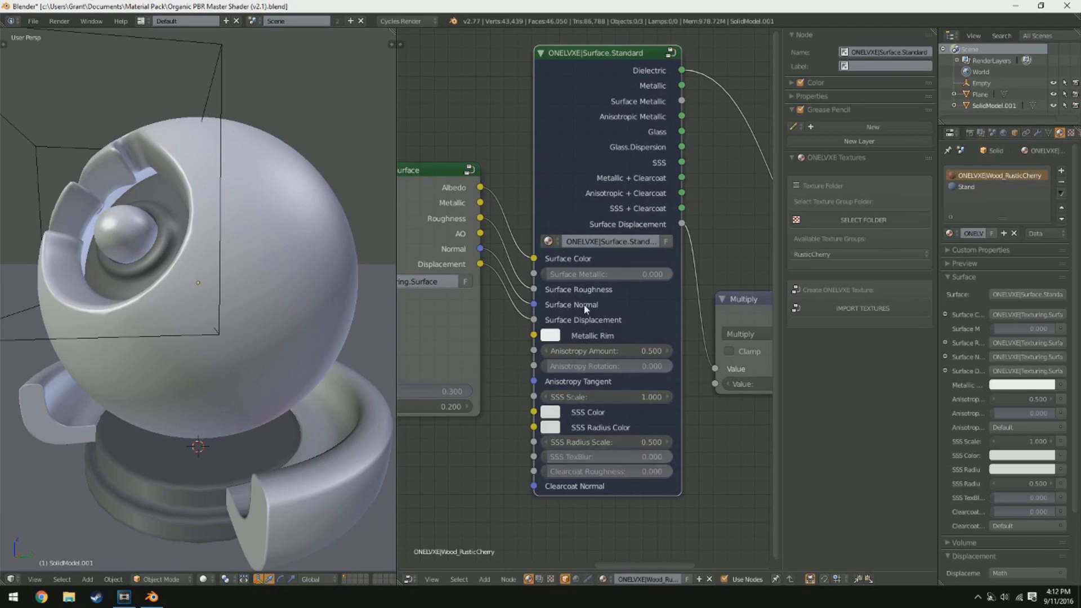
{"action": "middle_click_drag", "start_coordinate": [606, 288], "coordinate": [490, 307]}
{"action": "middle_click_drag", "start_coordinate": [584, 308], "coordinate": [602, 342]}
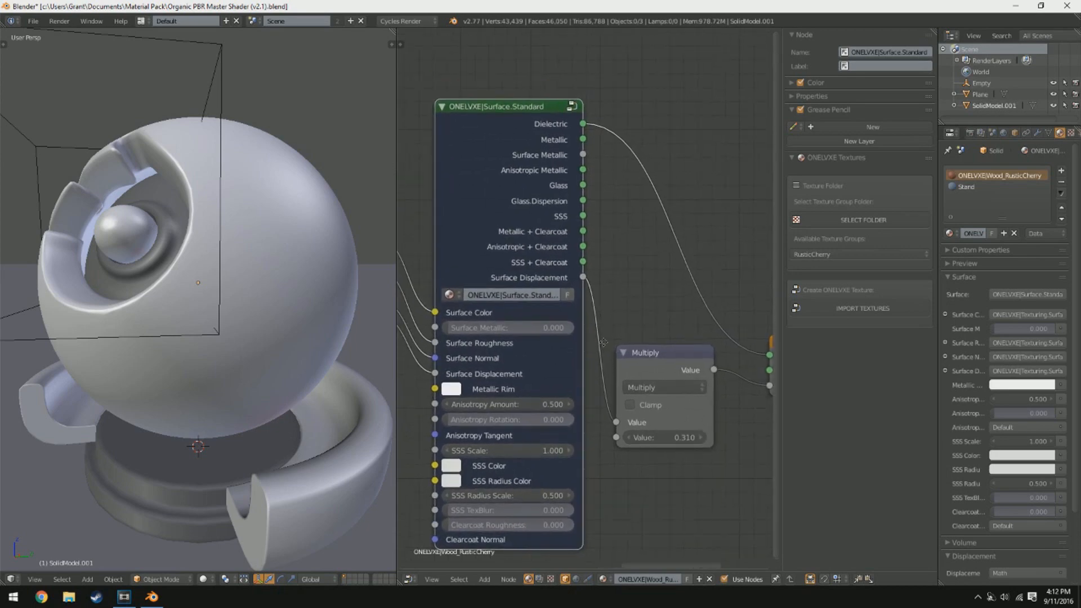
{"action": "scroll", "coordinate": [587, 293], "scroll_direction": "down", "scroll_amount": 3}
{"action": "middle_click_drag", "start_coordinate": [558, 234], "coordinate": [584, 239]}
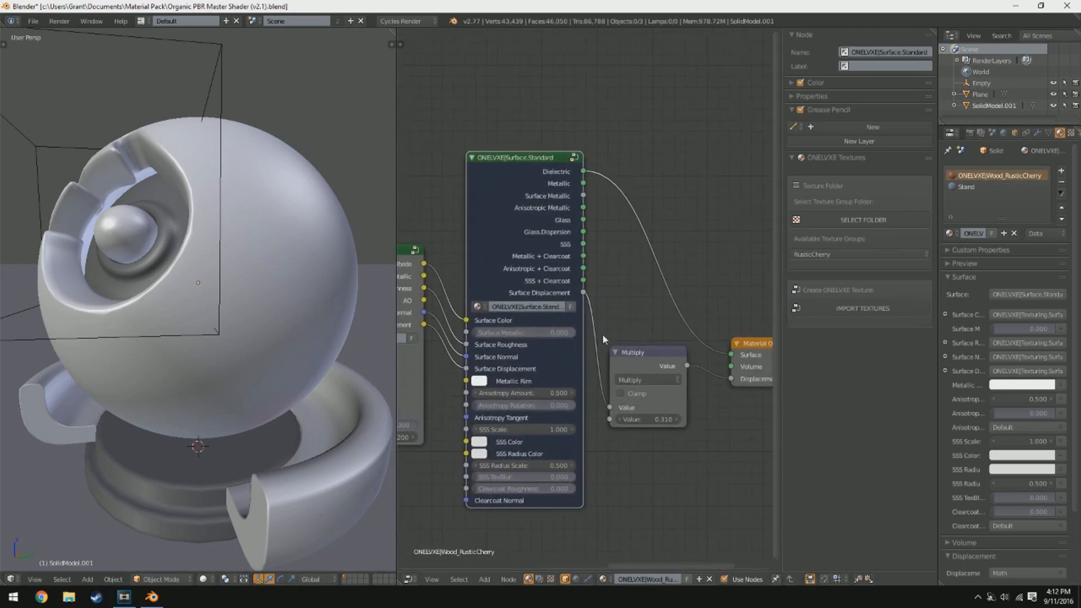
{"action": "scroll", "coordinate": [603, 333], "scroll_direction": "up", "scroll_amount": 3}
{"action": "middle_click_drag", "start_coordinate": [622, 317], "coordinate": [678, 296]}
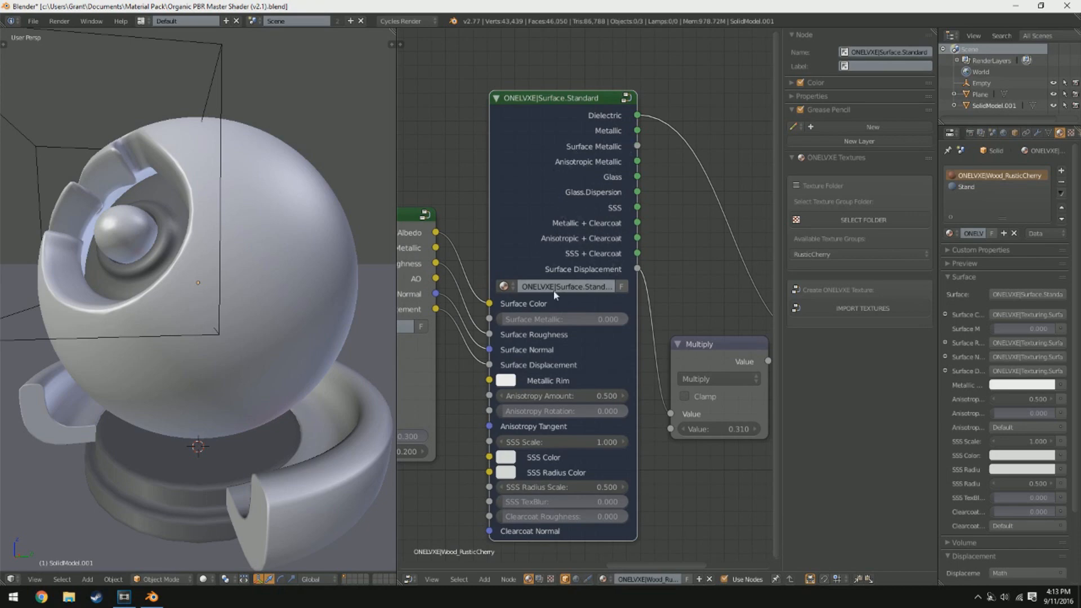
Review the whole node chain from the Rustic Cherry texture group to the Material Output.
{"action": "scroll", "coordinate": [622, 267], "scroll_direction": "down", "scroll_amount": 1}
{"action": "middle_click_drag", "start_coordinate": [634, 272], "coordinate": [660, 249]}
{"action": "scroll", "coordinate": [524, 252], "scroll_direction": "down", "scroll_amount": 3}
{"action": "scroll", "coordinate": [597, 247], "scroll_direction": "down", "scroll_amount": 2}
{"action": "middle_click_drag", "start_coordinate": [540, 243], "coordinate": [562, 268]}
{"action": "scroll", "coordinate": [700, 252], "scroll_direction": "down", "scroll_amount": 4}
{"action": "scroll", "coordinate": [562, 270], "scroll_direction": "down", "scroll_amount": 4}
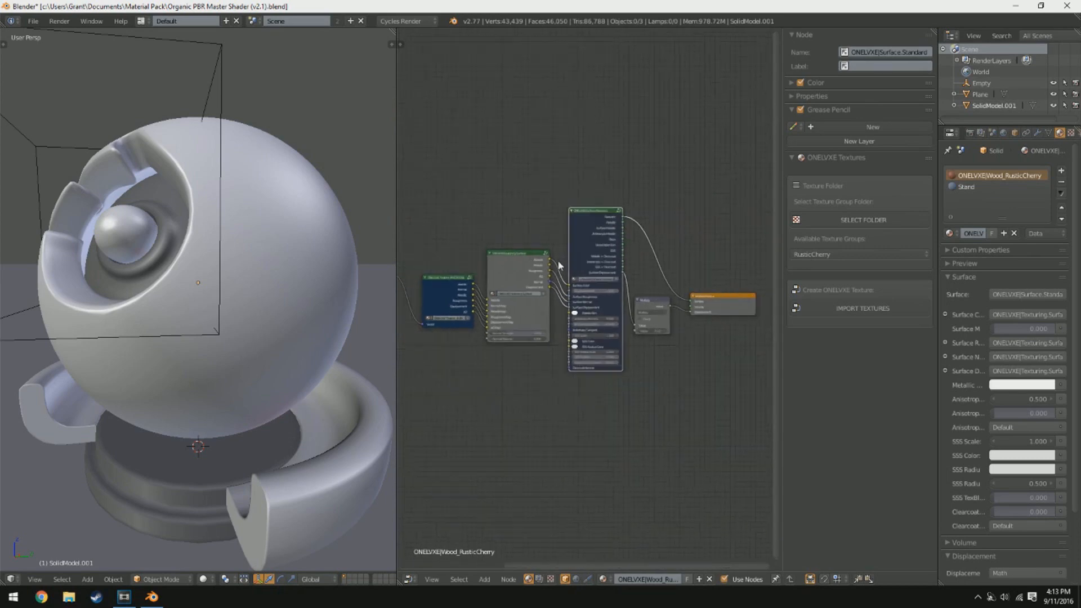
{"action": "scroll", "coordinate": [560, 293], "scroll_direction": "up", "scroll_amount": 10}
{"action": "scroll", "coordinate": [580, 254], "scroll_direction": "down", "scroll_amount": 4}
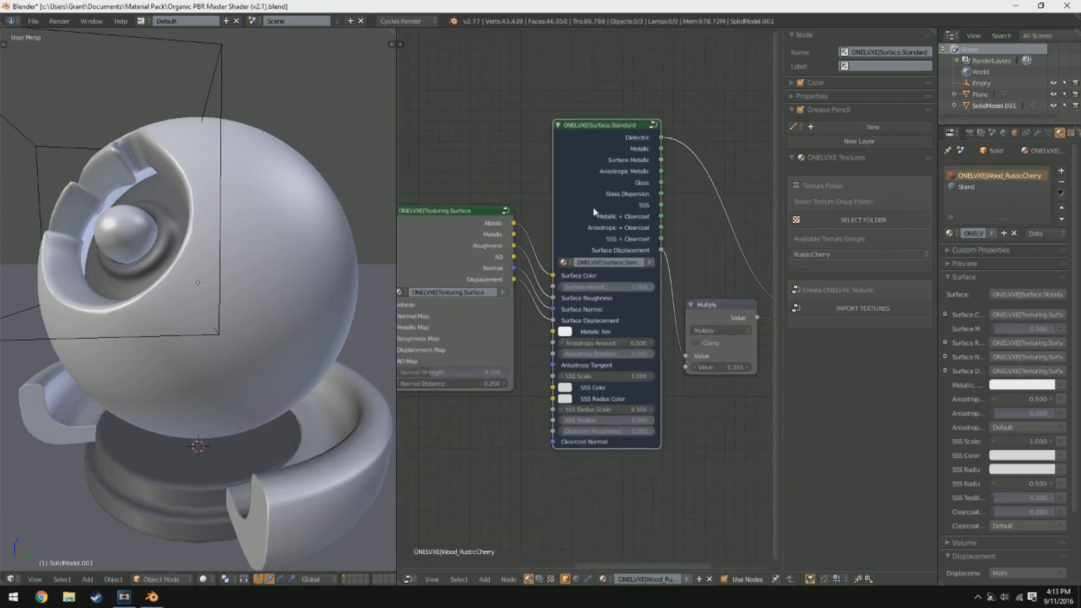
Examine the links from the Texturing.Surface node into Surface.Standard's color, roughness, normal and displacement inputs.
{"action": "left_click_drag", "start_coordinate": [595, 209], "coordinate": [599, 221]}
{"action": "scroll", "coordinate": [623, 305], "scroll_direction": "up", "scroll_amount": 1}
{"action": "middle_click_drag", "start_coordinate": [623, 303], "coordinate": [625, 278]}
{"action": "left_click_drag", "start_coordinate": [596, 205], "coordinate": [584, 192]}
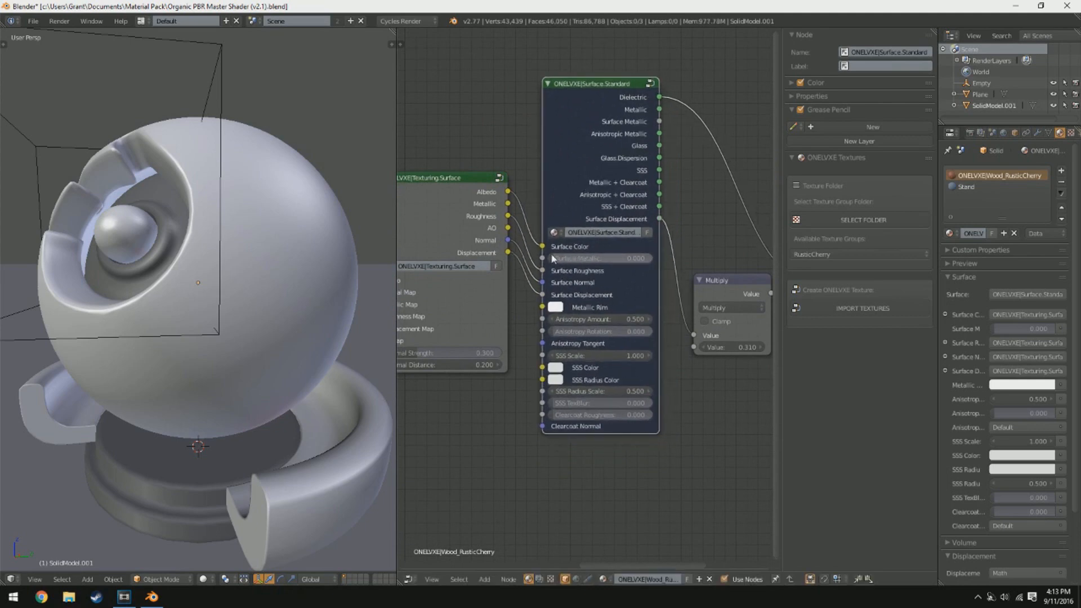
{"action": "middle_click_drag", "start_coordinate": [542, 293], "coordinate": [519, 365]}
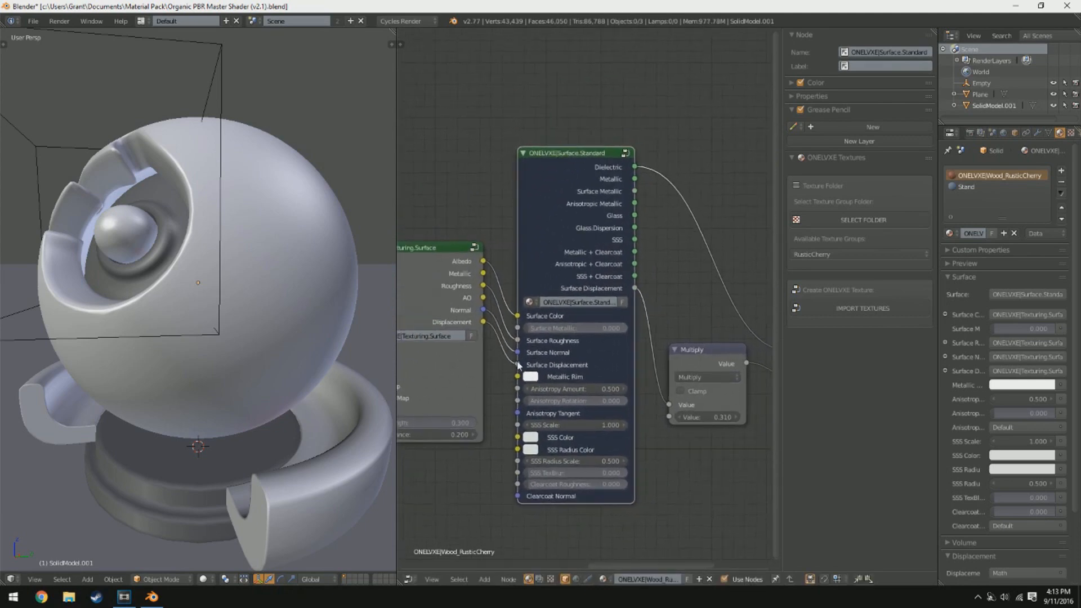
{"action": "scroll", "coordinate": [519, 365], "scroll_direction": "down", "scroll_amount": 2}
{"action": "scroll", "coordinate": [607, 345], "scroll_direction": "up", "scroll_amount": 3}
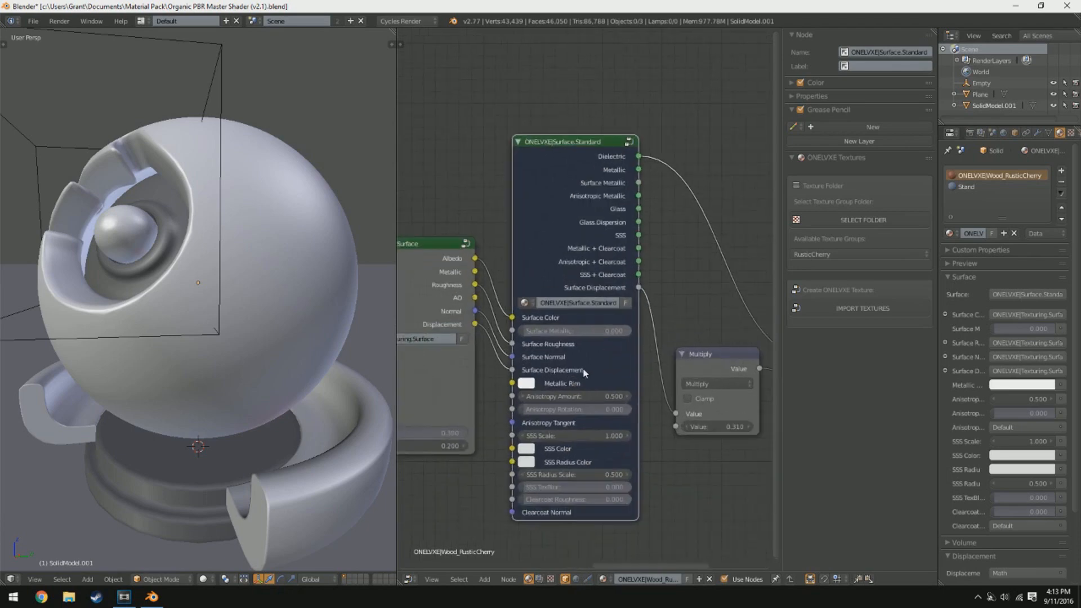
{"action": "middle_click_drag", "start_coordinate": [585, 372], "coordinate": [609, 339]}
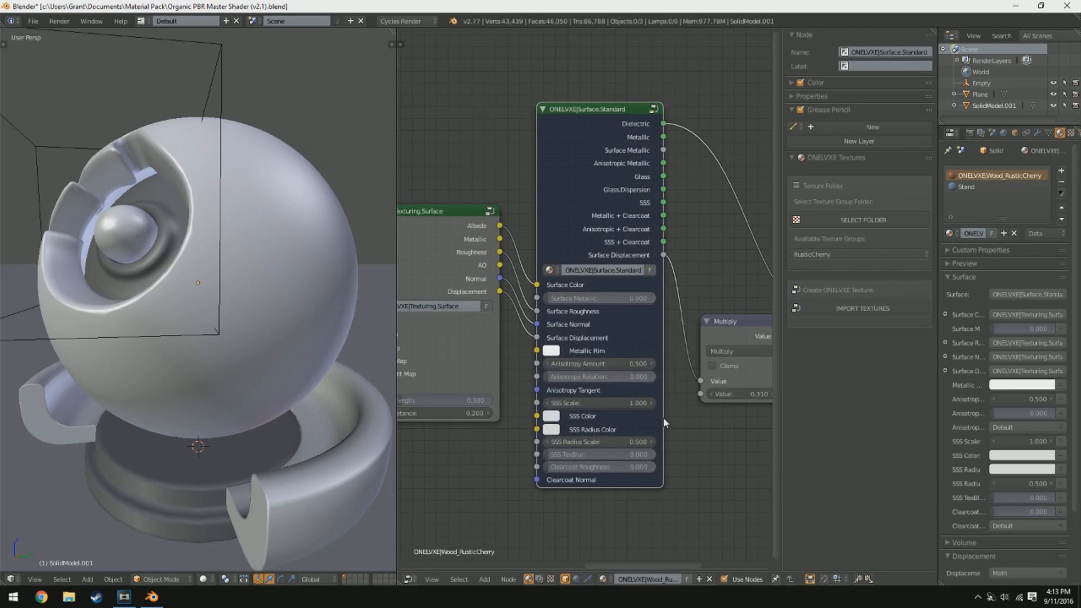
Delete the Texturing.Surface, Surface.Standard and Multiply nodes from the material.
{"action": "middle_click_drag", "start_coordinate": [668, 423], "coordinate": [523, 411]}
{"action": "scroll", "coordinate": [613, 383], "scroll_direction": "down", "scroll_amount": 3}
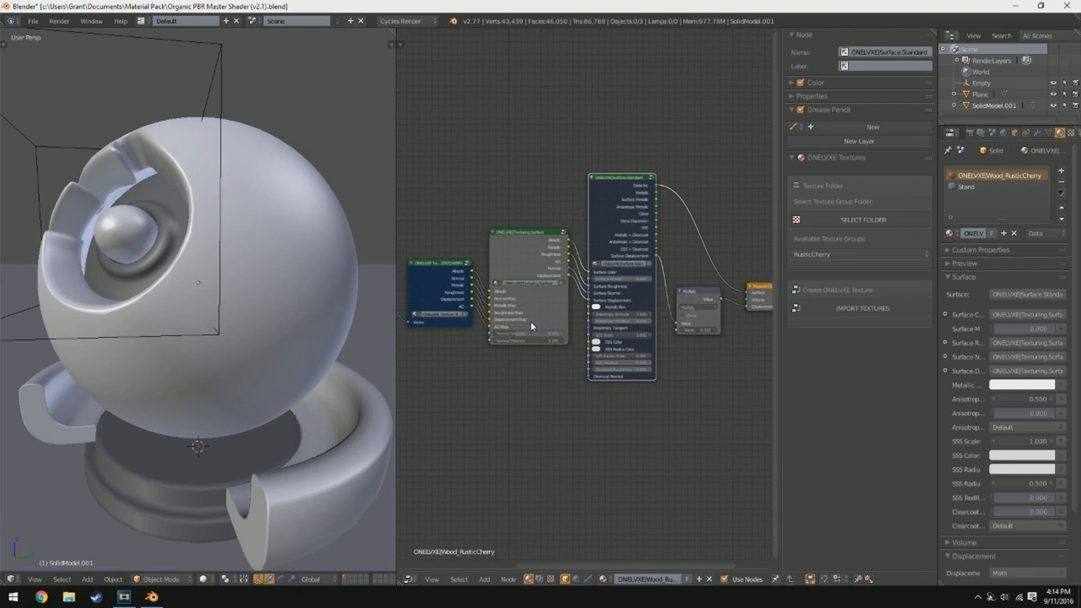
{"action": "left_click", "coordinate": [534, 316]}
{"action": "key", "text": "x"}
{"action": "left_click", "coordinate": [639, 214]}
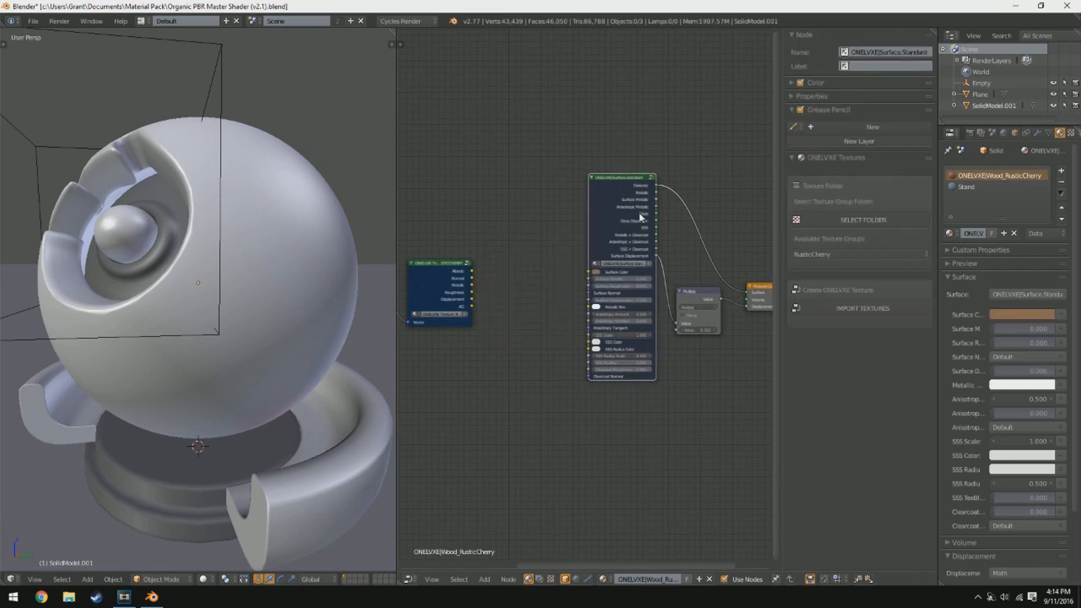
{"action": "key", "text": "x"}
{"action": "left_click", "coordinate": [694, 299]}
{"action": "key", "text": "x"}
Add a Diffuse BSDF shader node and move the Material Output next to it.
{"action": "key", "text": "shift+a"}
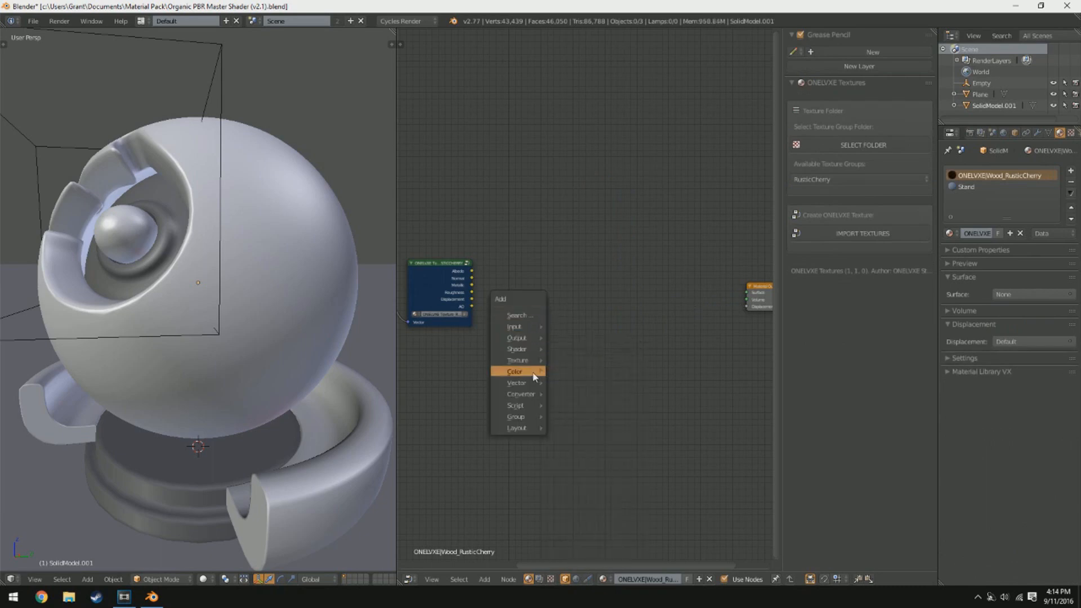
{"action": "mouse_move", "coordinate": [515, 350]}
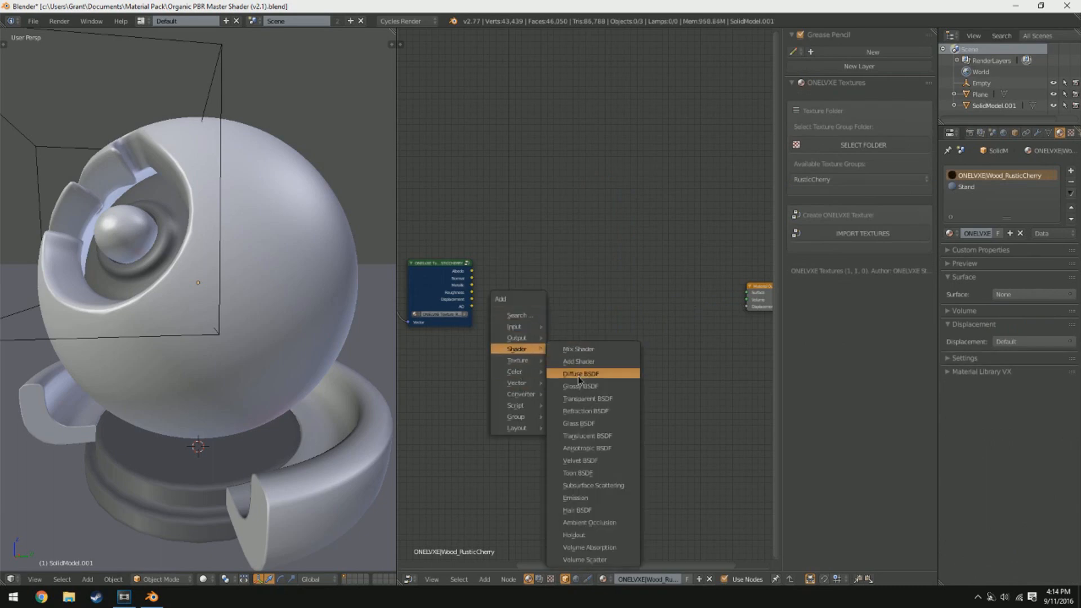
{"action": "left_click", "coordinate": [586, 374]}
{"action": "left_click_drag", "start_coordinate": [751, 288], "coordinate": [660, 270]}
Delete the Rustic Cherry texture group node.
{"action": "left_click", "coordinate": [441, 271]}
{"action": "scroll", "coordinate": [456, 274], "scroll_direction": "down", "scroll_amount": 1}
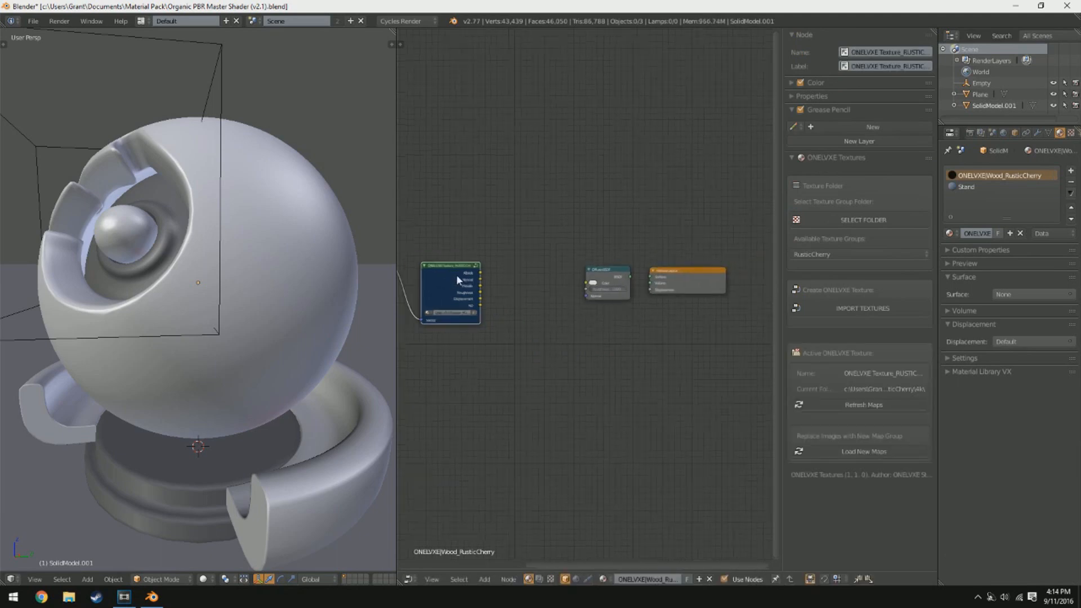
{"action": "middle_click_drag", "start_coordinate": [456, 274], "coordinate": [478, 270]}
{"action": "key", "text": "x"}
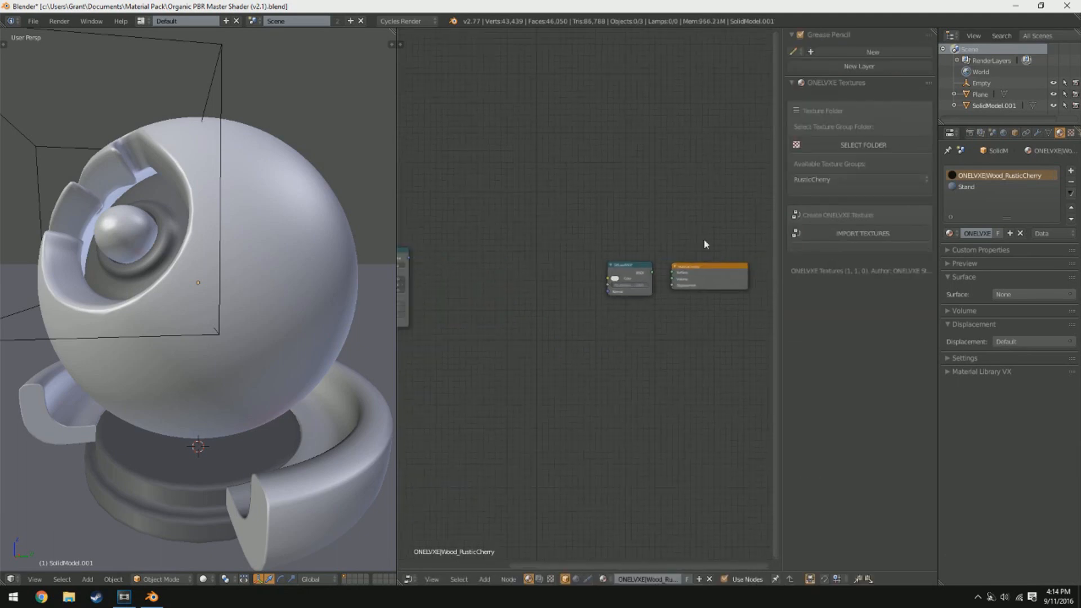
Choose the Ground\Dirt\4k folder of the ONELVXE Material Pipeline as the texture folder.
{"action": "left_click", "coordinate": [853, 147]}
{"action": "left_click", "coordinate": [172, 80]}
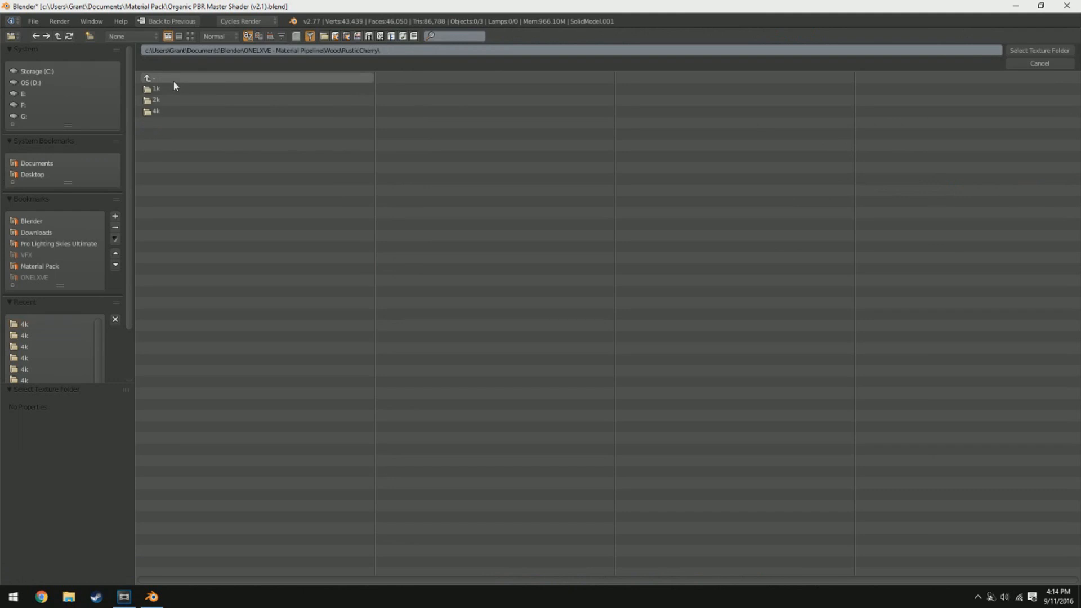
{"action": "left_click", "coordinate": [173, 80]}
{"action": "left_click", "coordinate": [166, 78]}
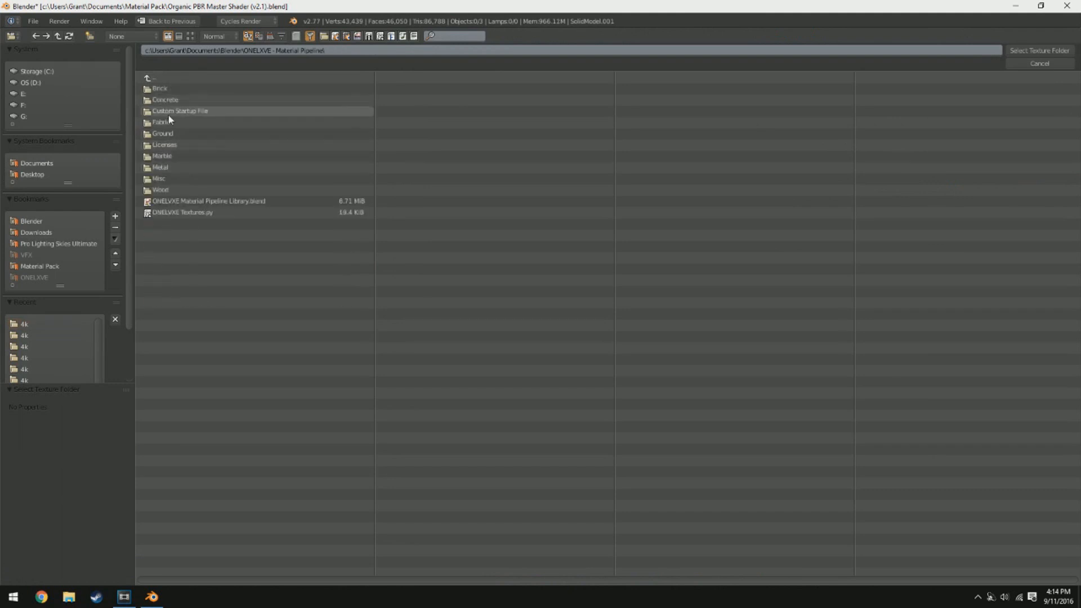
{"action": "left_click", "coordinate": [169, 134]}
{"action": "left_click", "coordinate": [169, 100]}
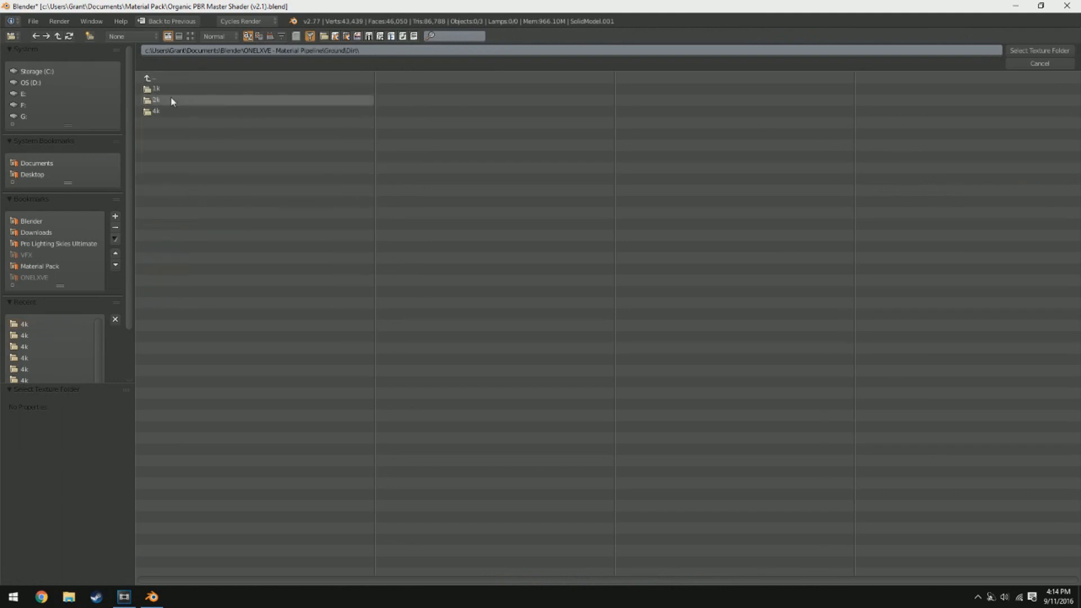
{"action": "left_click", "coordinate": [178, 114]}
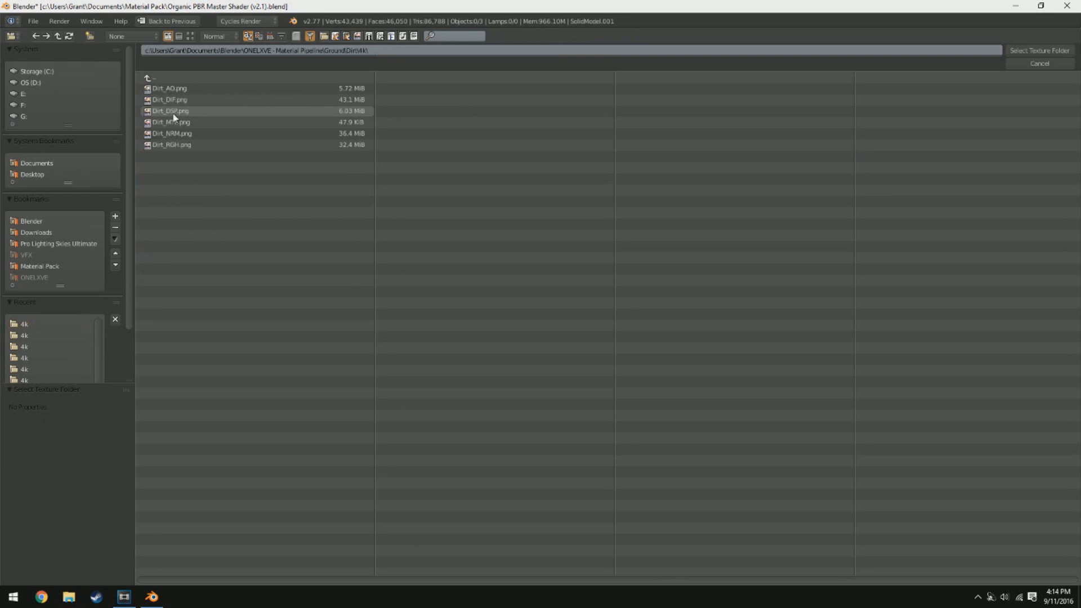
{"action": "left_click", "coordinate": [1026, 51]}
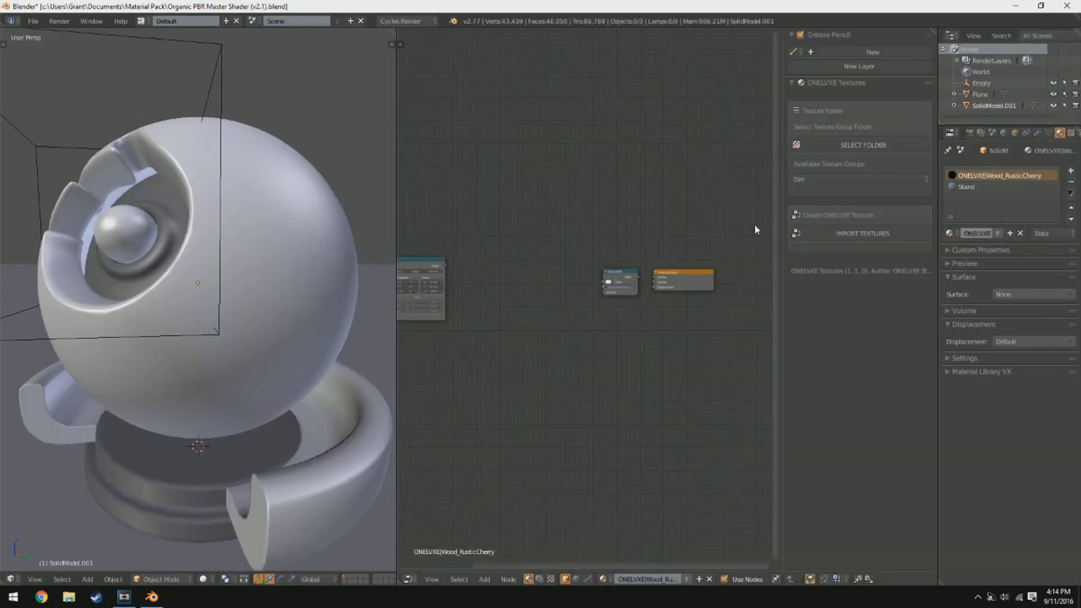
Import the Dirt textures as a group node beside the Mapping node, and link its Vector input to the Mapping's Vector output.
{"action": "left_click", "coordinate": [826, 231]}
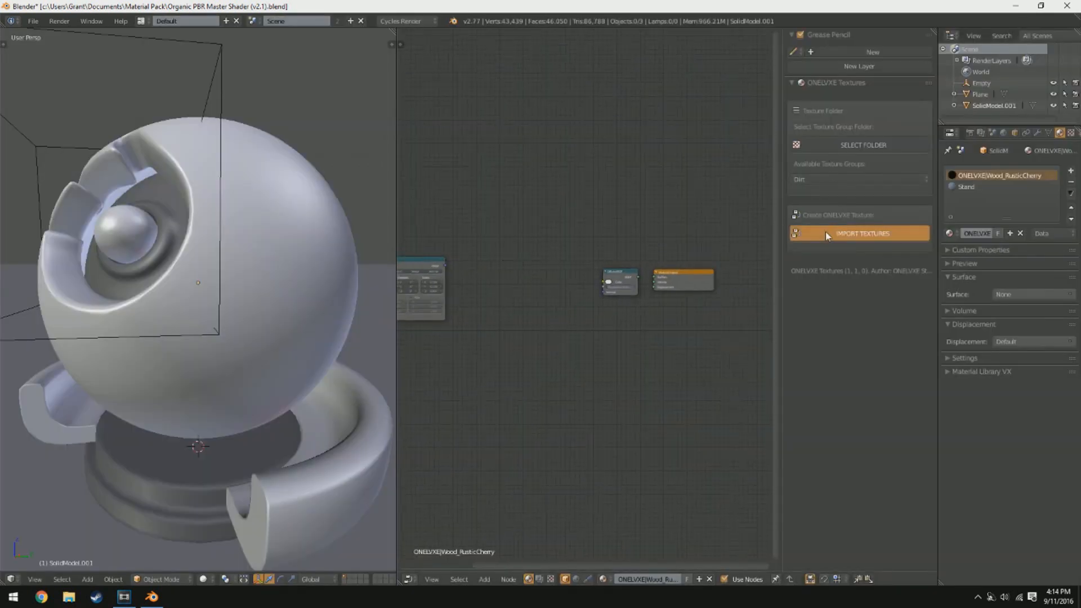
{"action": "left_click_drag", "start_coordinate": [570, 367], "coordinate": [464, 250]}
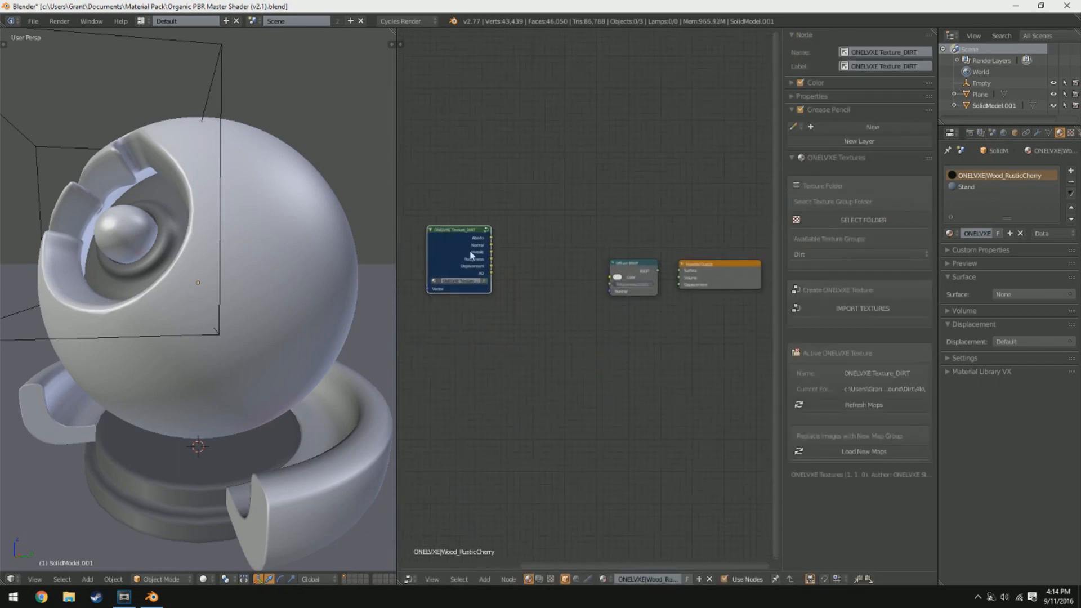
{"action": "middle_click_drag", "start_coordinate": [569, 290], "coordinate": [667, 300]}
{"action": "scroll", "coordinate": [520, 248], "scroll_direction": "up", "scroll_amount": 2}
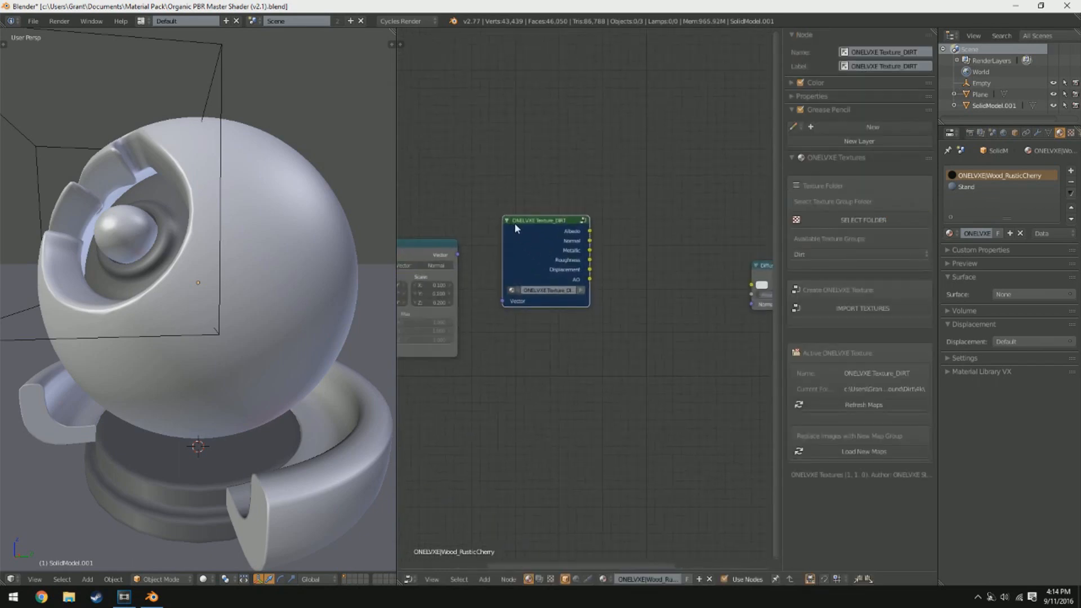
{"action": "middle_click_drag", "start_coordinate": [541, 250], "coordinate": [523, 217]}
{"action": "left_click_drag", "start_coordinate": [542, 216], "coordinate": [513, 221]}
{"action": "left_click_drag", "start_coordinate": [437, 286], "coordinate": [410, 239]}
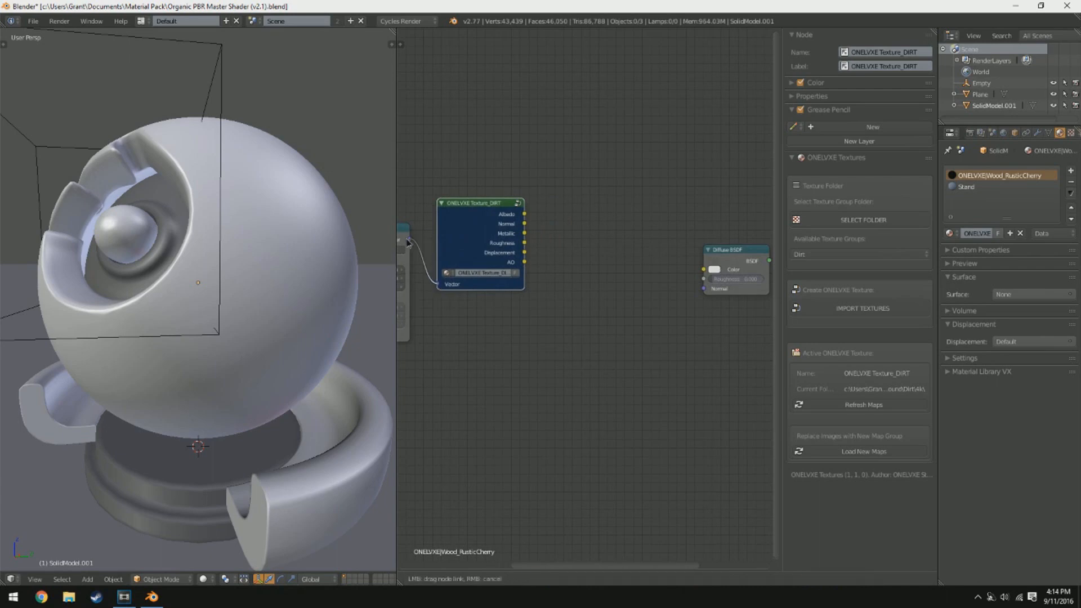
Move the Diffuse BSDF node close to the outputs of the Dirt texture group.
{"action": "middle_click_drag", "start_coordinate": [524, 248], "coordinate": [570, 242]}
{"action": "scroll", "coordinate": [570, 243], "scroll_direction": "up", "scroll_amount": 2}
{"action": "middle_click_drag", "start_coordinate": [509, 295], "coordinate": [451, 334]}
{"action": "scroll", "coordinate": [563, 304], "scroll_direction": "down", "scroll_amount": 1}
{"action": "middle_click_drag", "start_coordinate": [589, 299], "coordinate": [486, 284]}
{"action": "scroll", "coordinate": [490, 284], "scroll_direction": "down", "scroll_amount": 1}
{"action": "left_click_drag", "start_coordinate": [636, 275], "coordinate": [498, 242]}
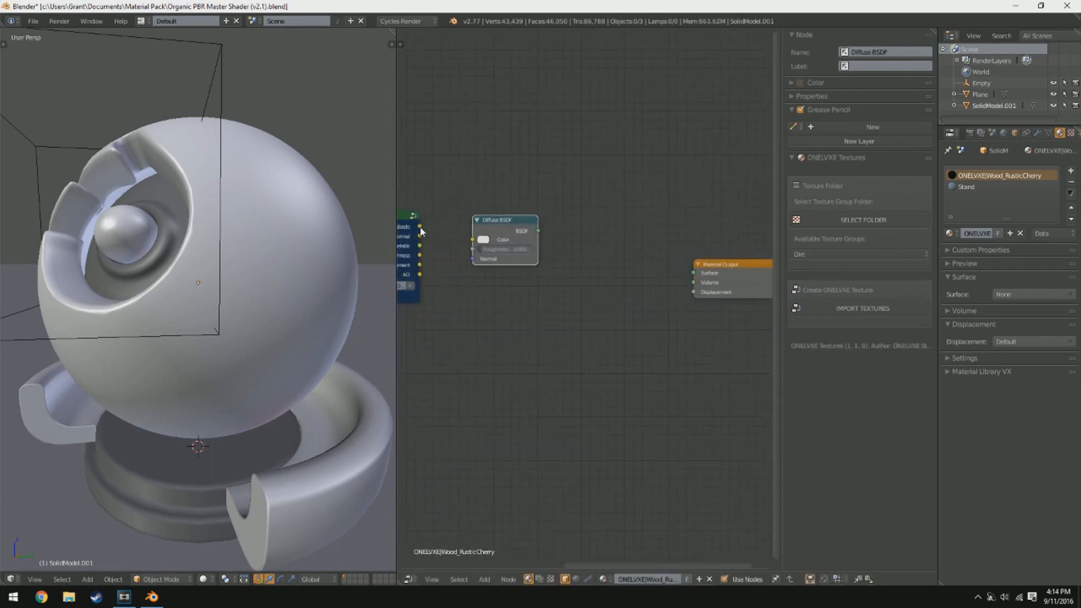
Link the Dirt texture group's Albedo output to the Diffuse BSDF's Color, and add a Normal Map node below them.
{"action": "left_click_drag", "start_coordinate": [421, 228], "coordinate": [611, 218]}
{"action": "key", "text": "shift+a"}
{"action": "mouse_move", "coordinate": [505, 307]}
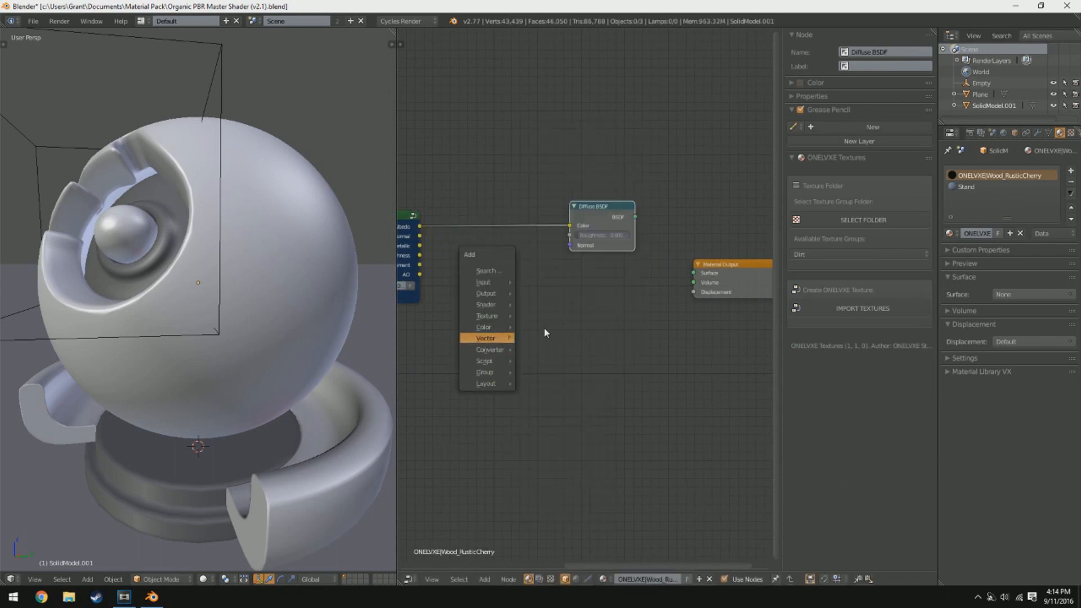
{"action": "mouse_move", "coordinate": [485, 338]}
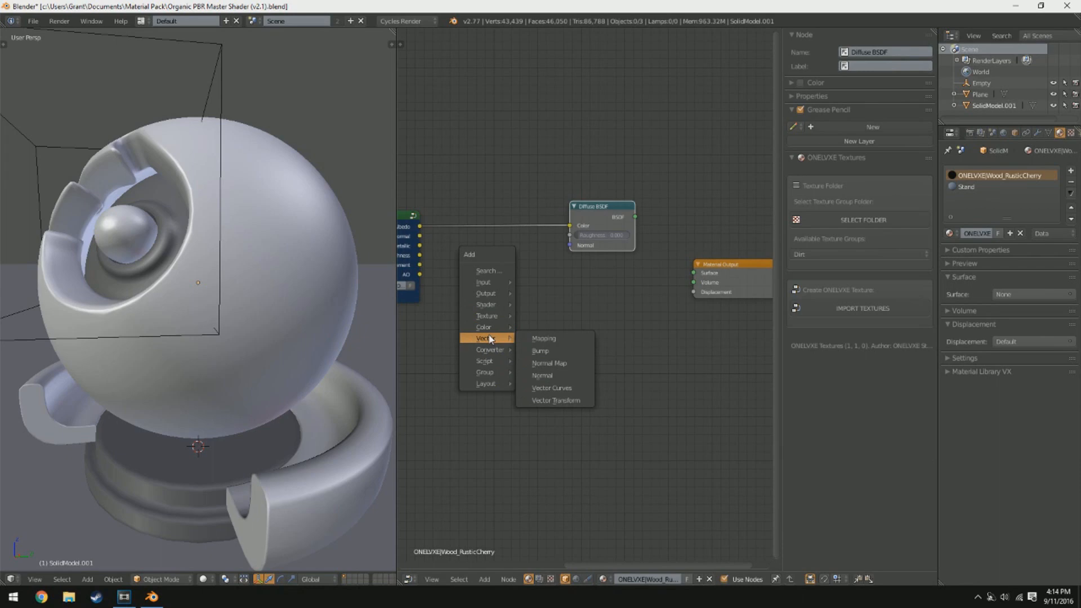
{"action": "left_click", "coordinate": [546, 362]}
{"action": "left_click", "coordinate": [457, 246]}
Link the Dirt group's Normal output to the Normal Map's Color, and the Normal Map's output to the Diffuse BSDF's Normal.
{"action": "middle_click_drag", "start_coordinate": [425, 242], "coordinate": [462, 241]}
{"action": "left_click_drag", "start_coordinate": [456, 236], "coordinate": [495, 305]}
{"action": "left_click_drag", "start_coordinate": [561, 262], "coordinate": [605, 245]}
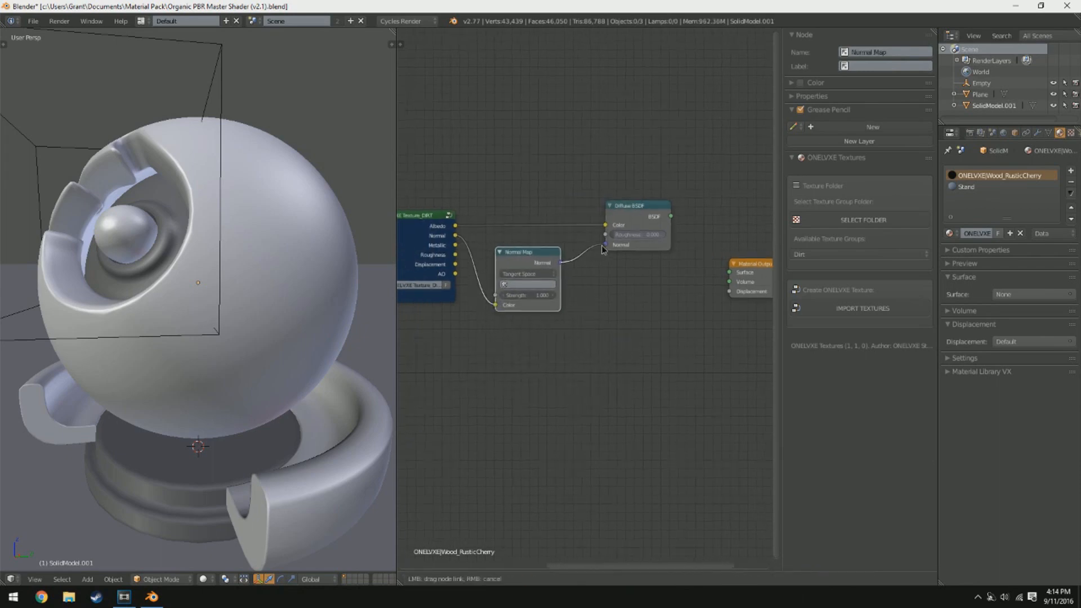
Switch the 3D viewport to Rendered shading and link the Diffuse BSDF output to the Material Output's Surface.
{"action": "left_click", "coordinate": [202, 579]}
{"action": "left_click", "coordinate": [224, 516]}
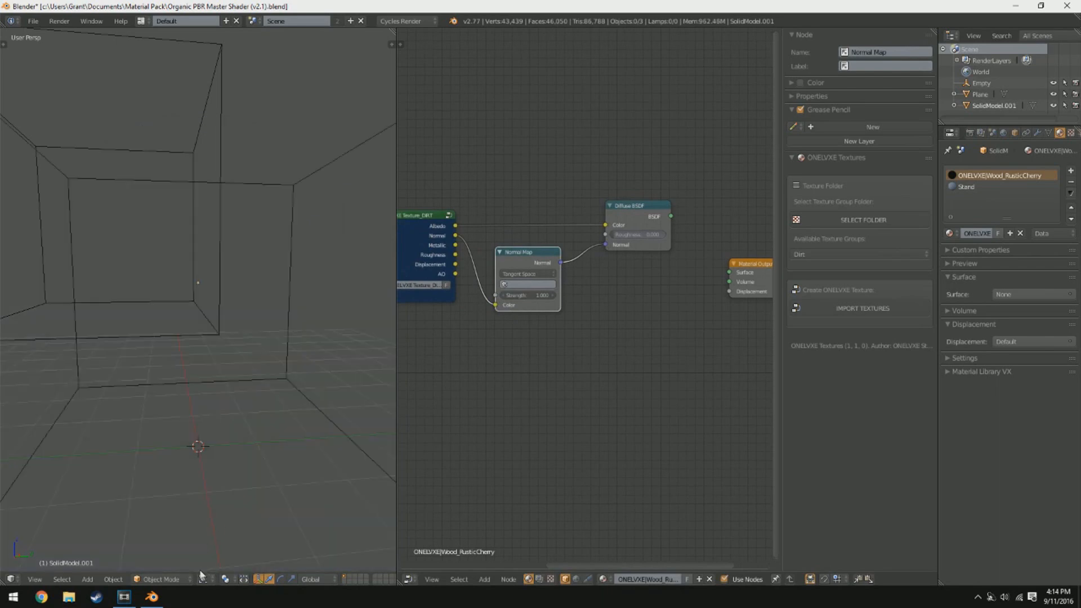
{"action": "left_click", "coordinate": [203, 579]}
{"action": "left_click", "coordinate": [228, 504]}
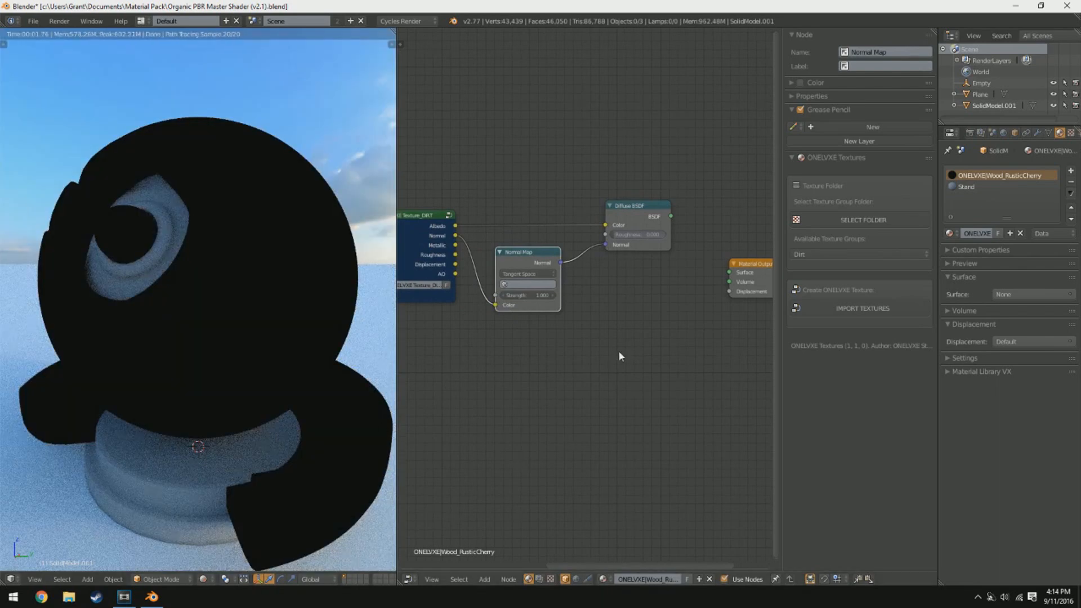
{"action": "middle_click_drag", "start_coordinate": [620, 357], "coordinate": [503, 382]}
{"action": "left_click_drag", "start_coordinate": [553, 241], "coordinate": [616, 298]}
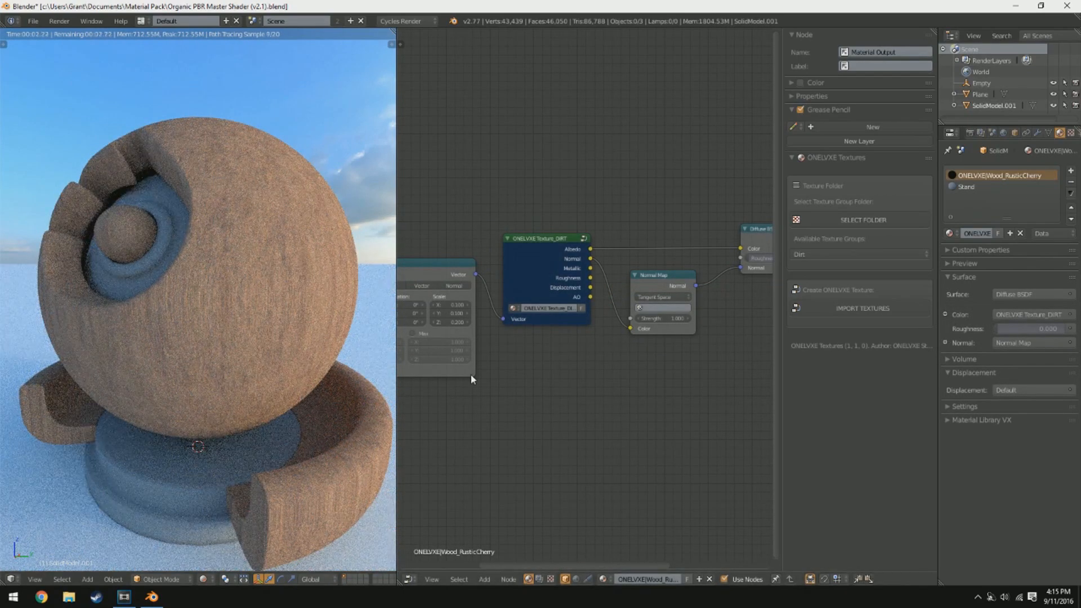
Examine the rendered Dirt material on the model from several angles alongside its texture node setup.
{"action": "middle_click_drag", "start_coordinate": [208, 288], "coordinate": [228, 426]}
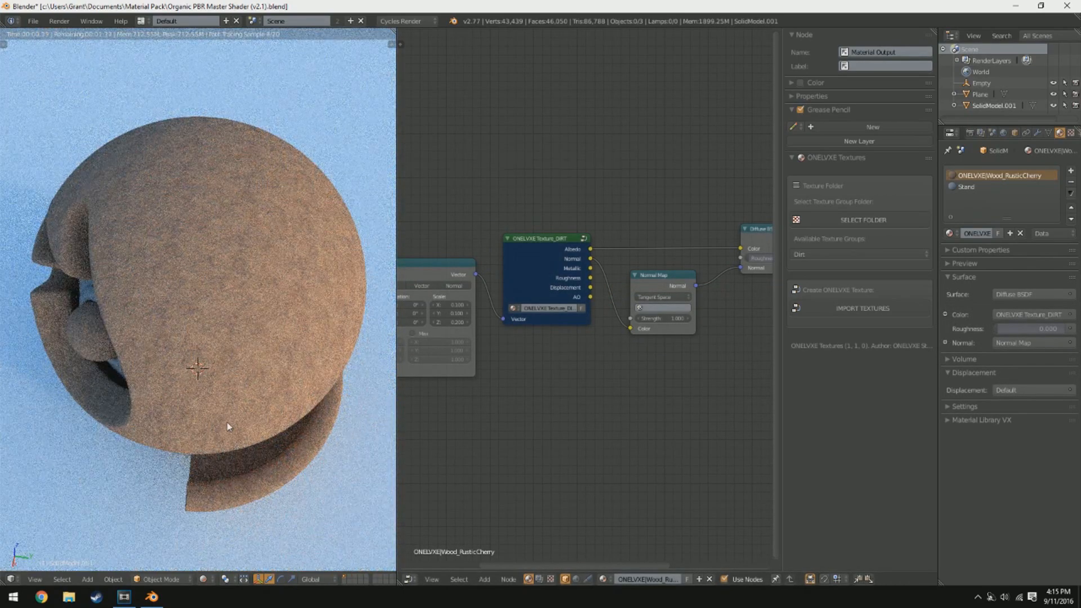
{"action": "middle_click_drag", "start_coordinate": [211, 284], "coordinate": [316, 398]}
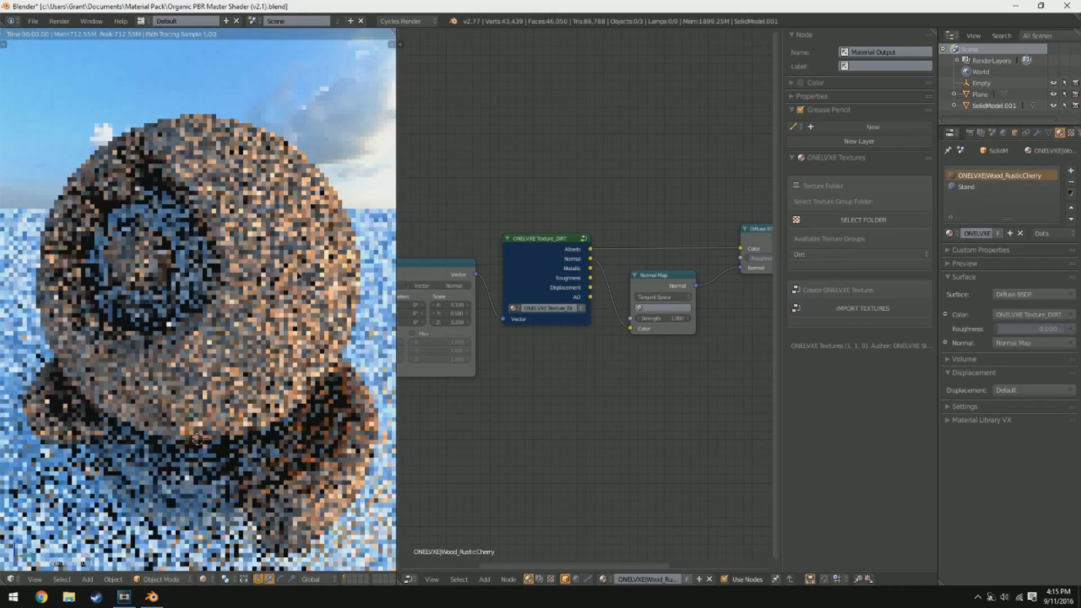
{"action": "middle_click_drag", "start_coordinate": [247, 316], "coordinate": [237, 327]}
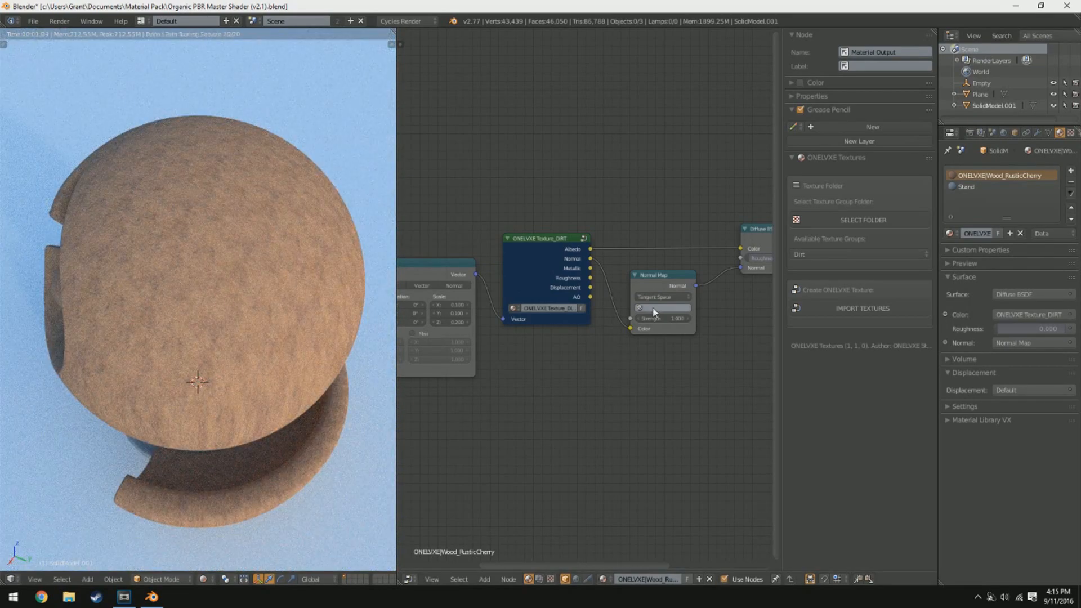
{"action": "scroll", "coordinate": [630, 314], "scroll_direction": "up", "scroll_amount": 1}
{"action": "middle_click_drag", "start_coordinate": [201, 384], "coordinate": [264, 372]}
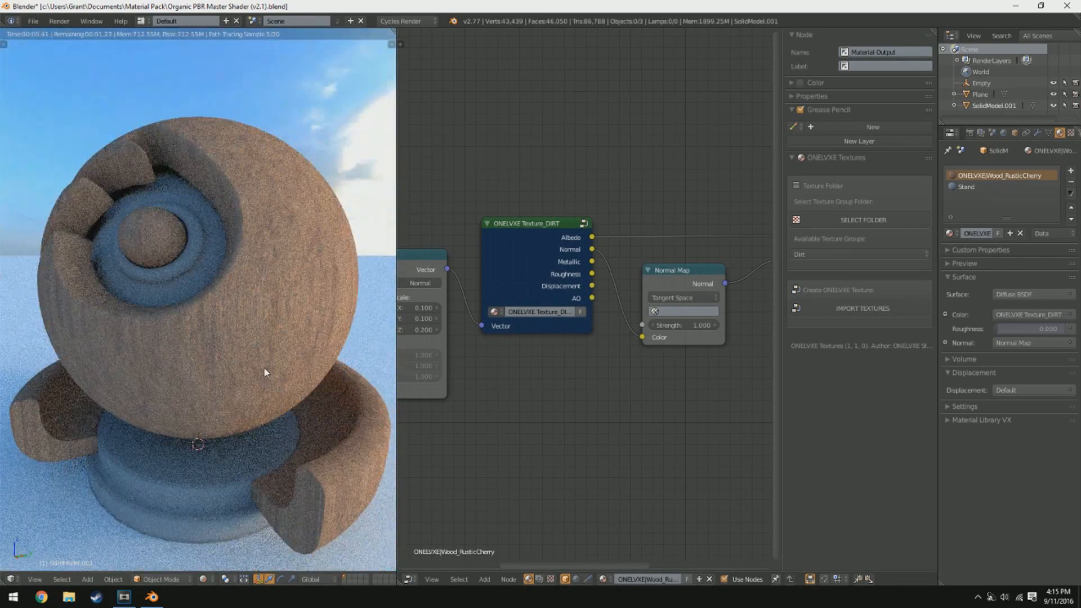
{"action": "left_click", "coordinate": [542, 261]}
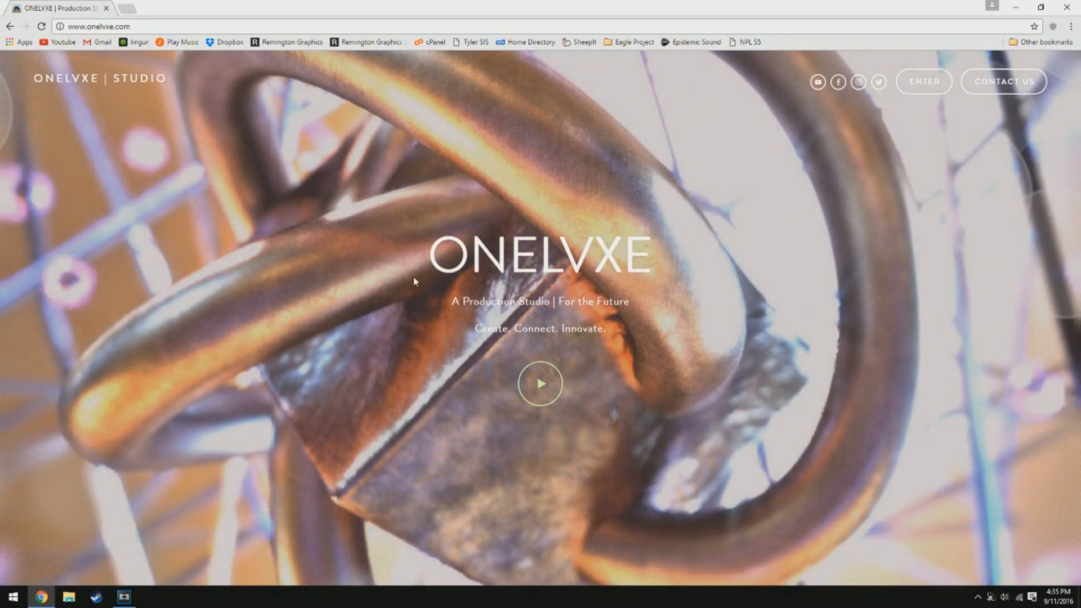
In the web browser, enter the ONELVXE site and go through its Plugins page to the Material Pipeline product page.
{"action": "left_click", "coordinate": [922, 85]}
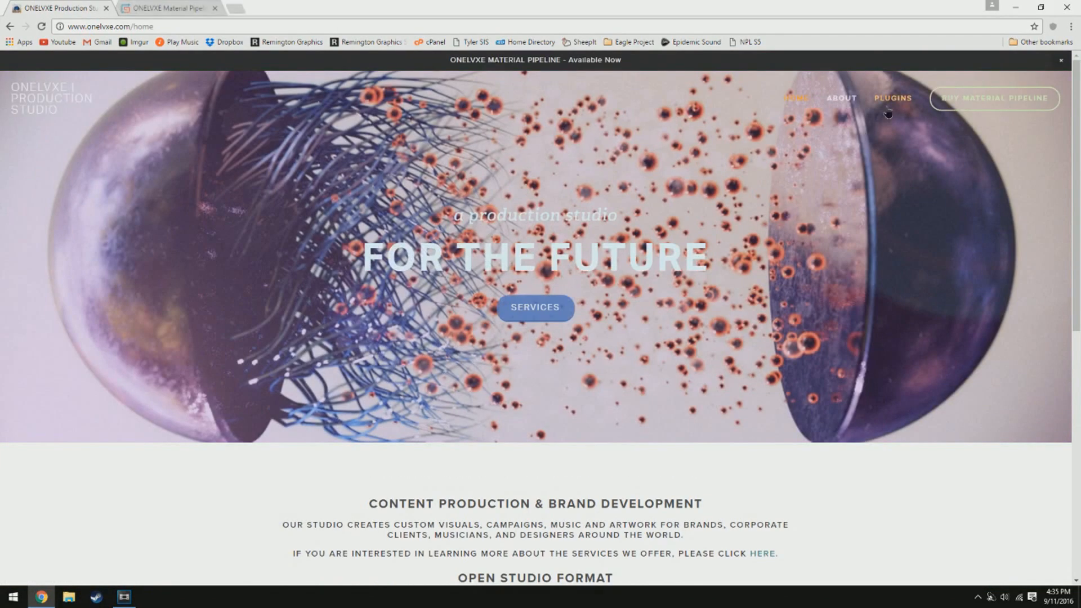
{"action": "left_click", "coordinate": [889, 107]}
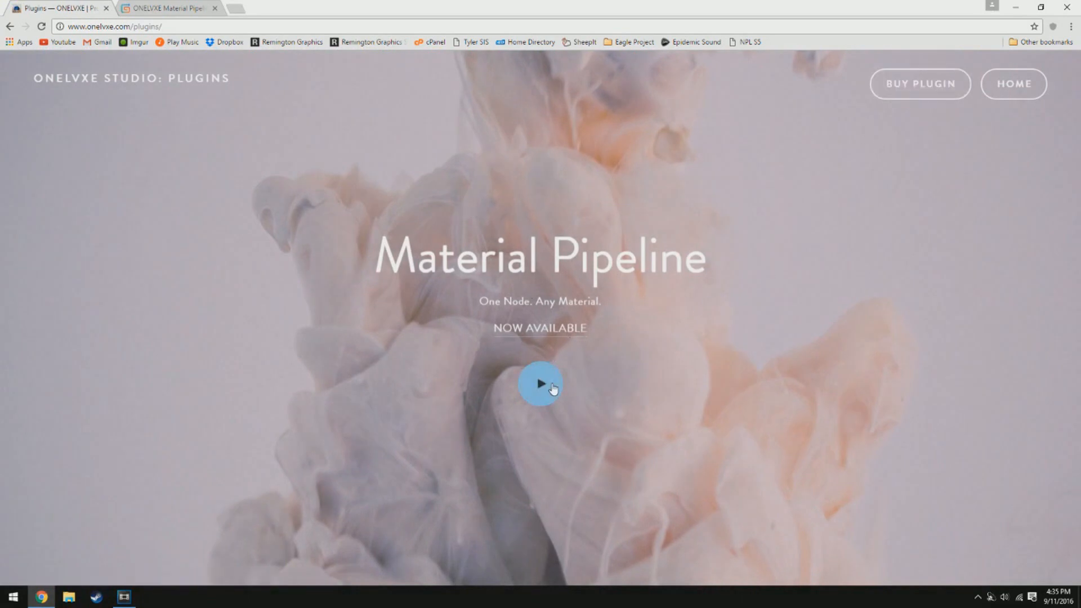
{"action": "left_click", "coordinate": [528, 328]}
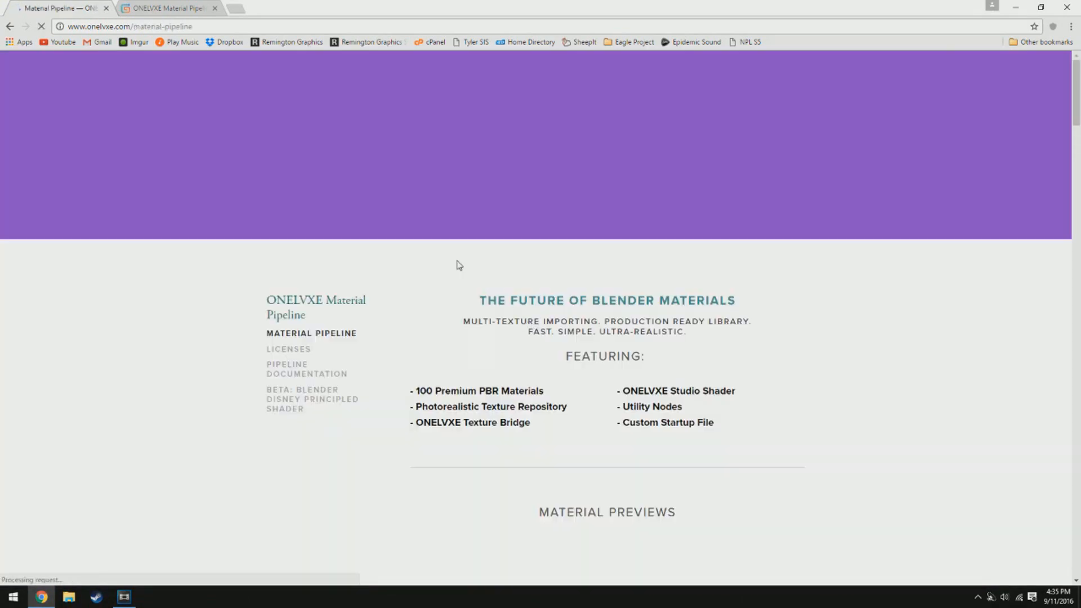
Look through the Material Previews gallery down to the purchase options and available bundles.
{"action": "scroll", "coordinate": [756, 299], "scroll_direction": "down", "scroll_amount": 7}
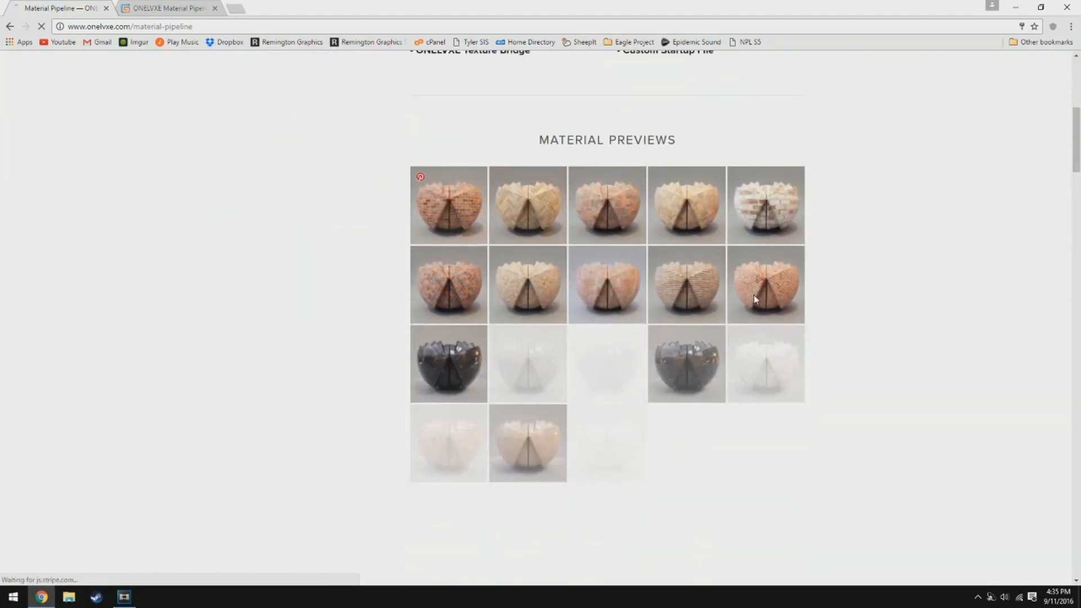
{"action": "scroll", "coordinate": [756, 299], "scroll_direction": "down", "scroll_amount": 4}
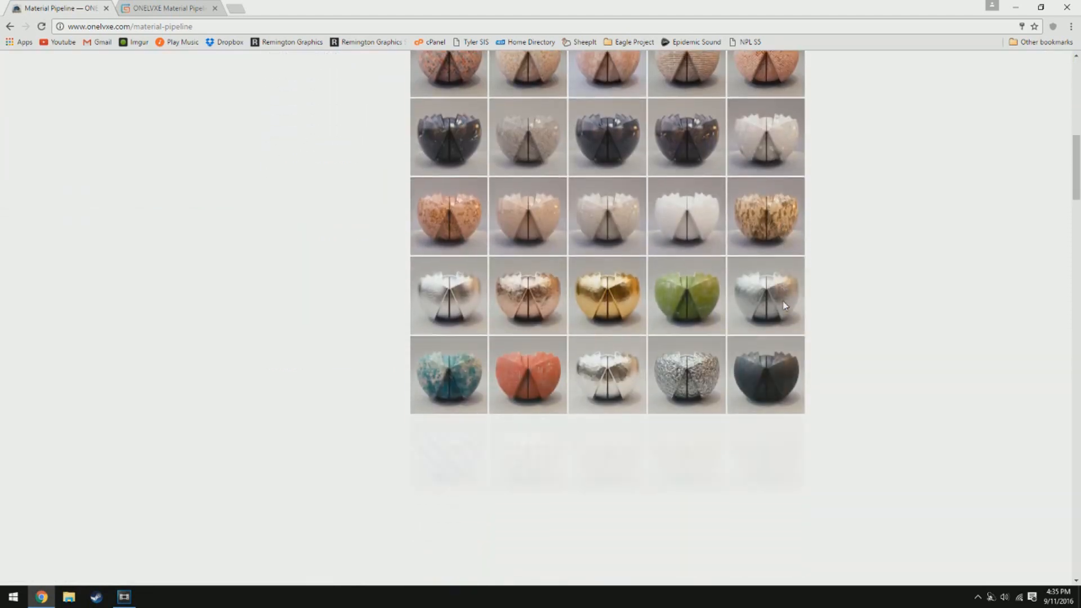
{"action": "scroll", "coordinate": [785, 305], "scroll_direction": "down", "scroll_amount": 5}
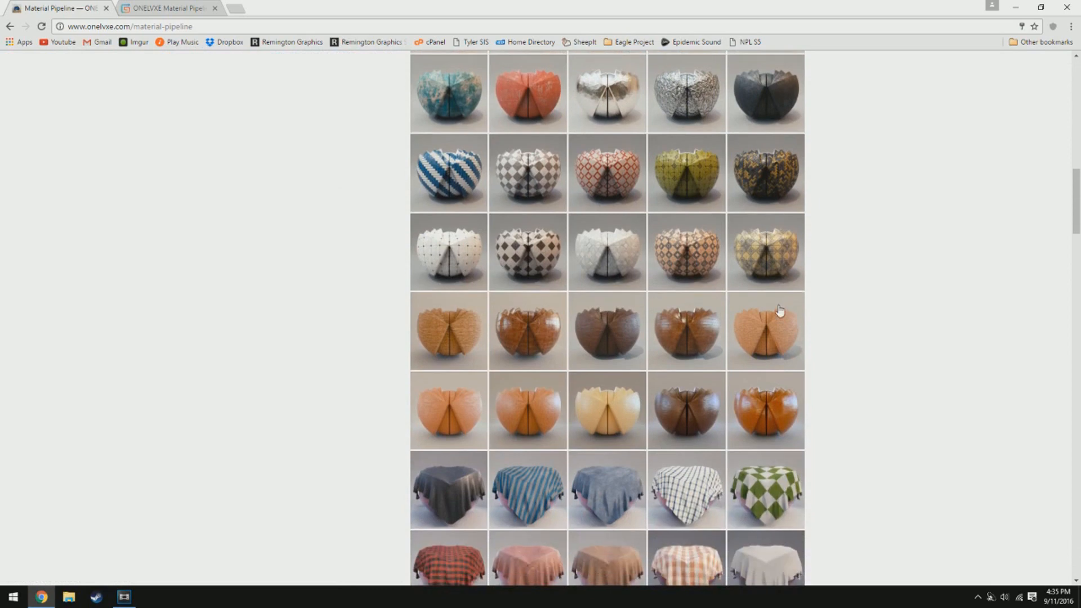
{"action": "scroll", "coordinate": [777, 310], "scroll_direction": "down", "scroll_amount": 6}
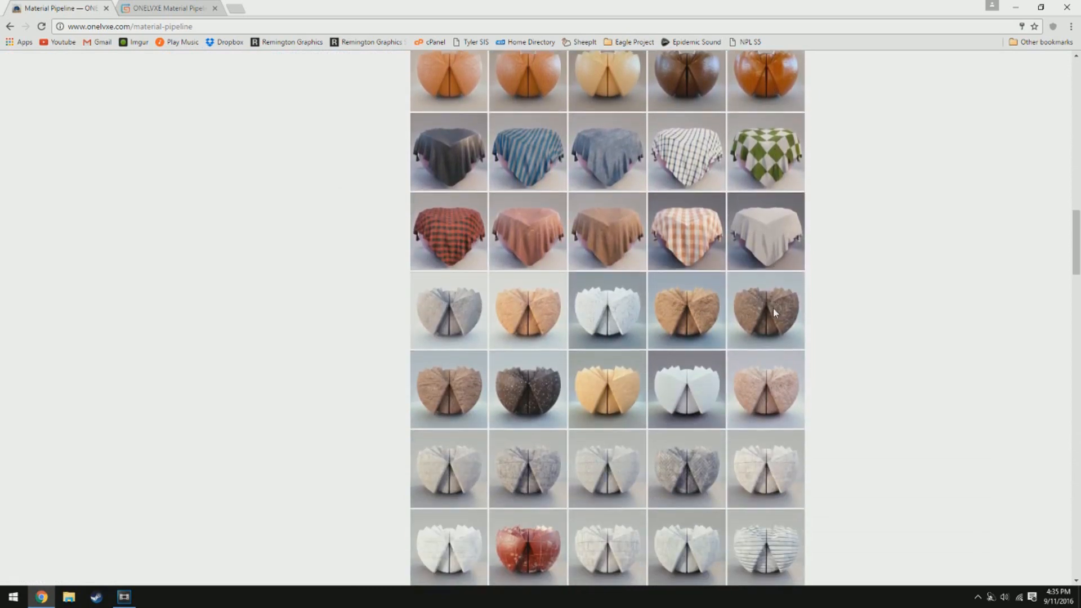
{"action": "scroll", "coordinate": [773, 313], "scroll_direction": "down", "scroll_amount": 9}
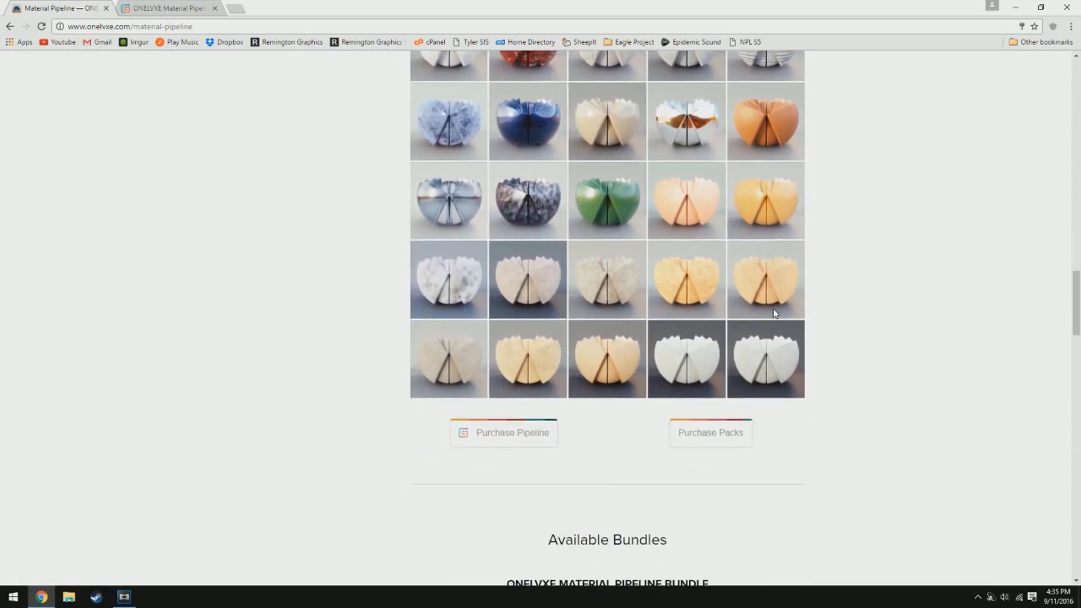
{"action": "scroll", "coordinate": [774, 314], "scroll_direction": "down", "scroll_amount": 3}
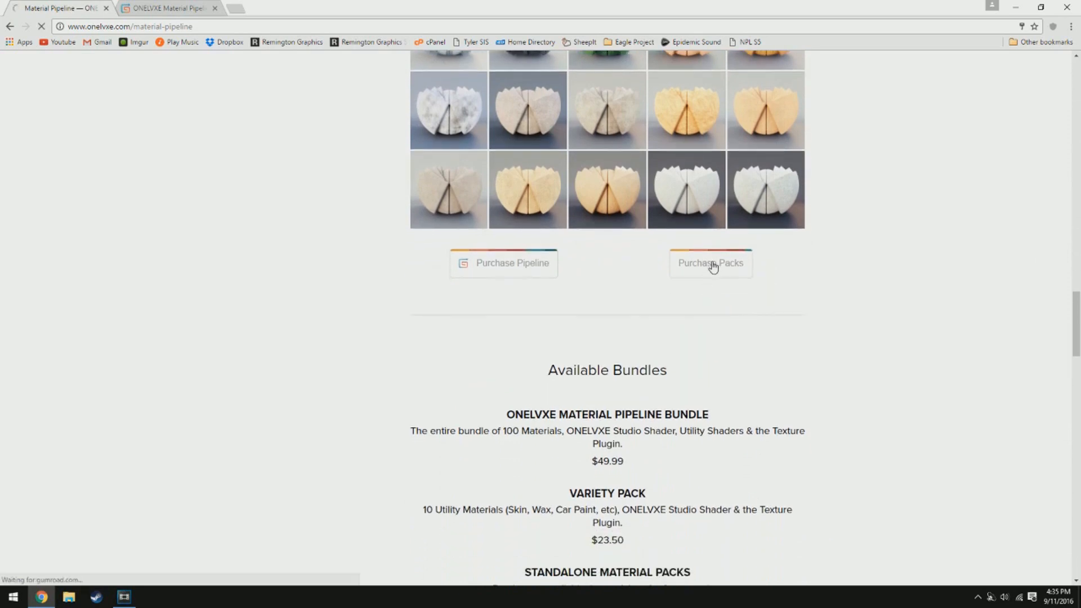
Open the Purchase Packs store page on Gumroad and look through the Material Pipeline, Variety Pack and individual material packs.
{"action": "scroll", "coordinate": [681, 273], "scroll_direction": "down", "scroll_amount": 2}
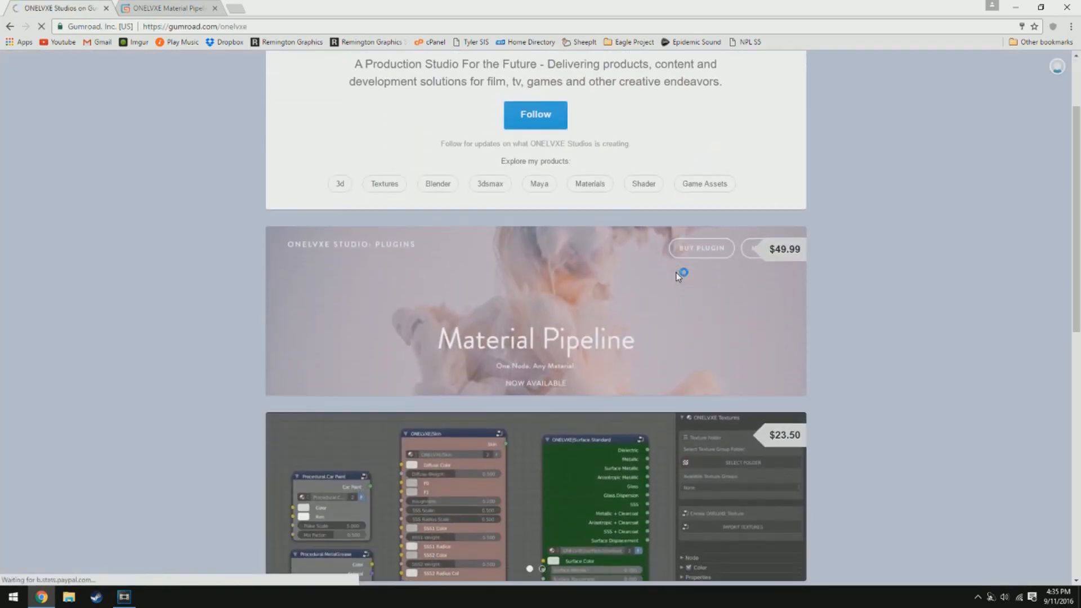
{"action": "scroll", "coordinate": [679, 276], "scroll_direction": "down", "scroll_amount": 10}
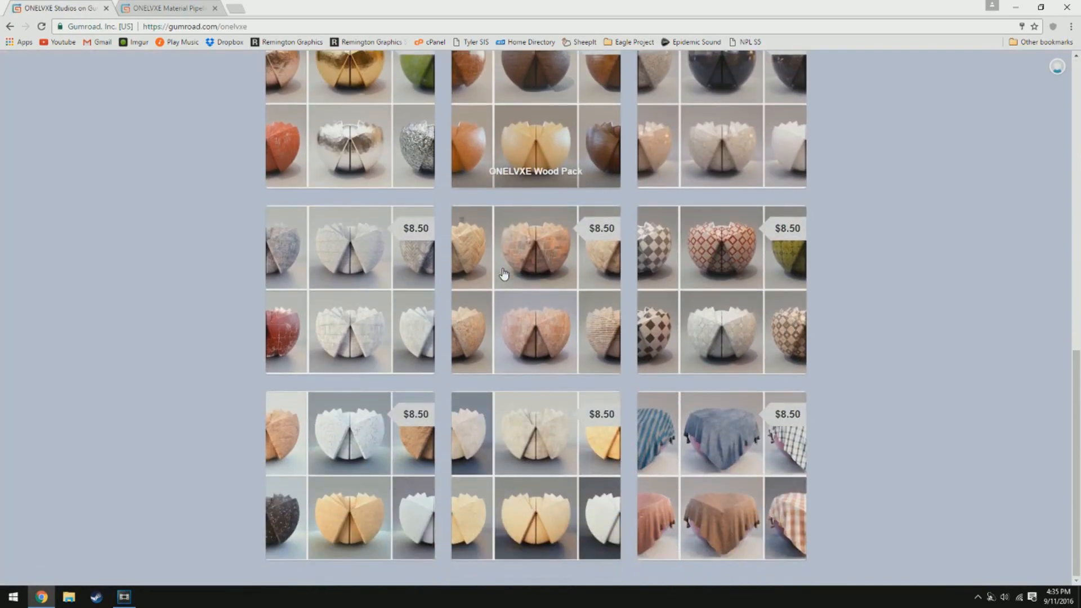
{"action": "scroll", "coordinate": [504, 274], "scroll_direction": "up", "scroll_amount": 9}
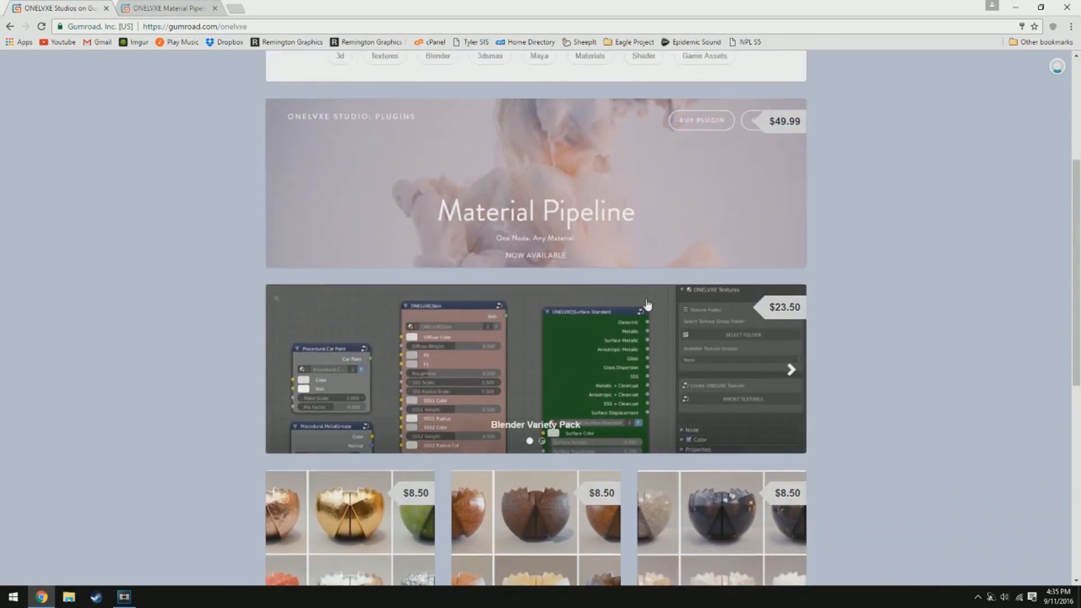